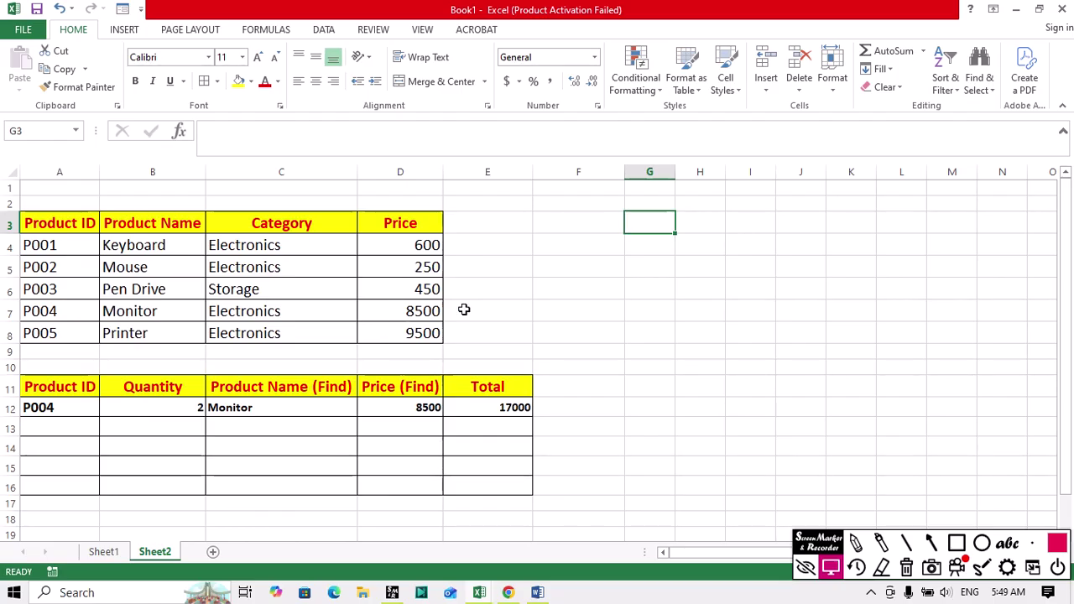
{"action": "left_click", "coordinate": [525, 292]}
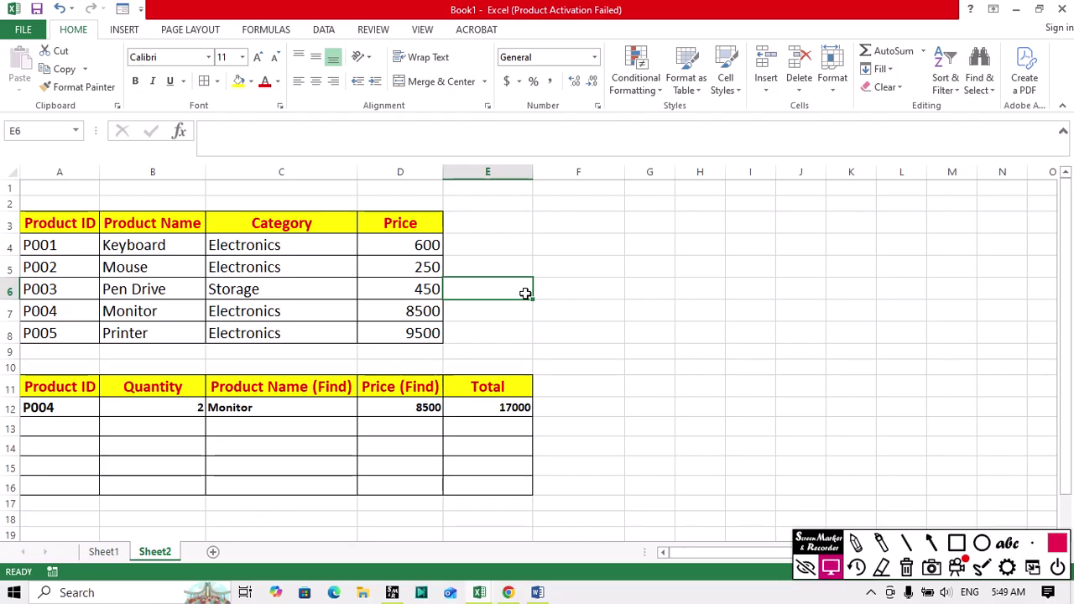
{"action": "left_click", "coordinate": [630, 303]}
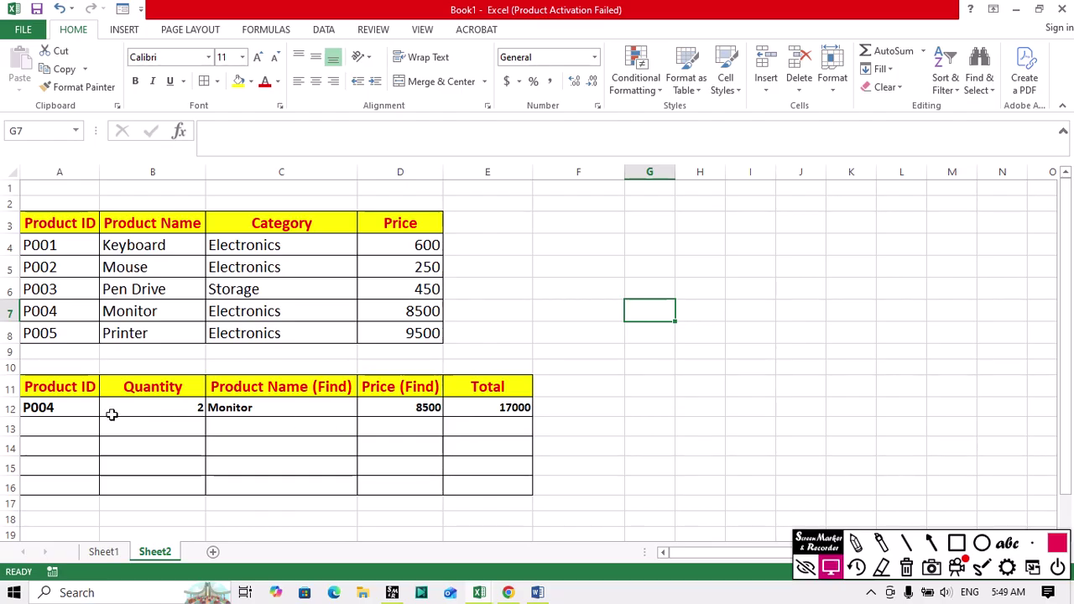
Step: Change the Product ID in cell A12 of the lookup table to P003
{"action": "double_click", "coordinate": [65, 409]}
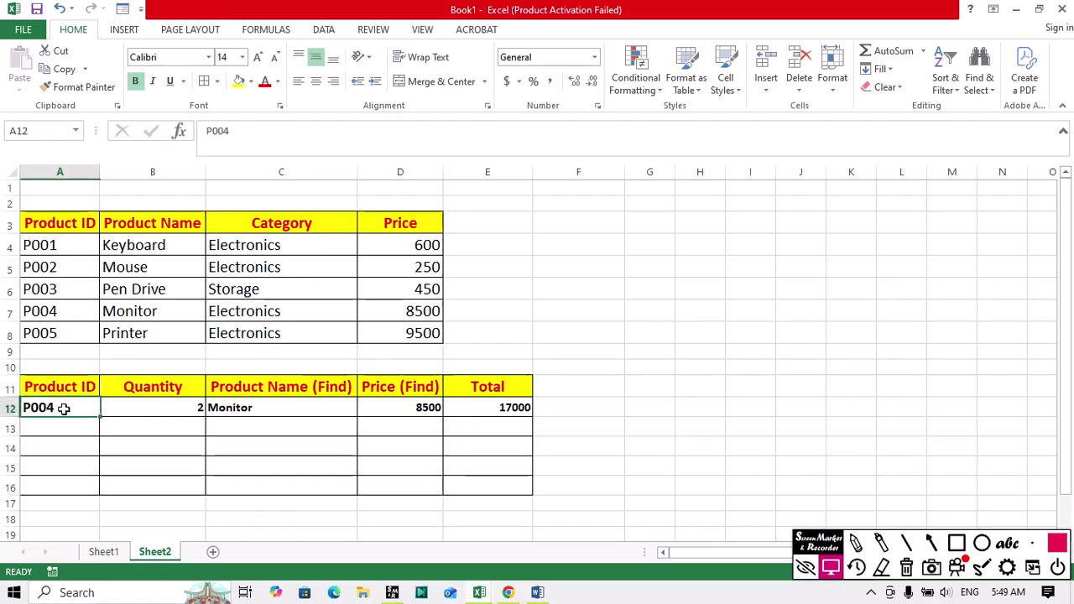
{"action": "key", "text": "BackSpace"}
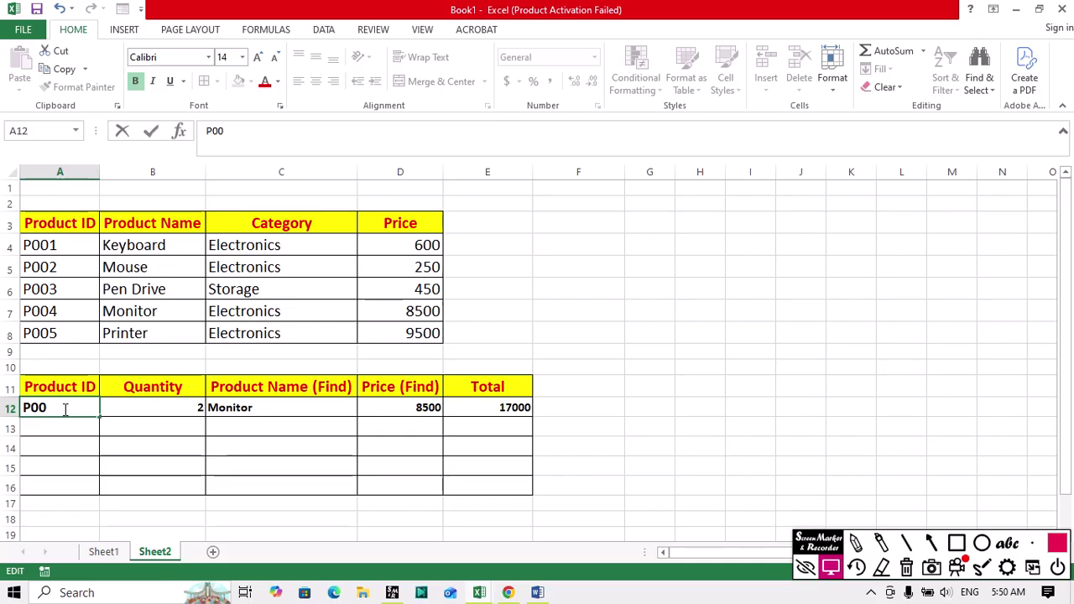
{"action": "key", "text": "Return"}
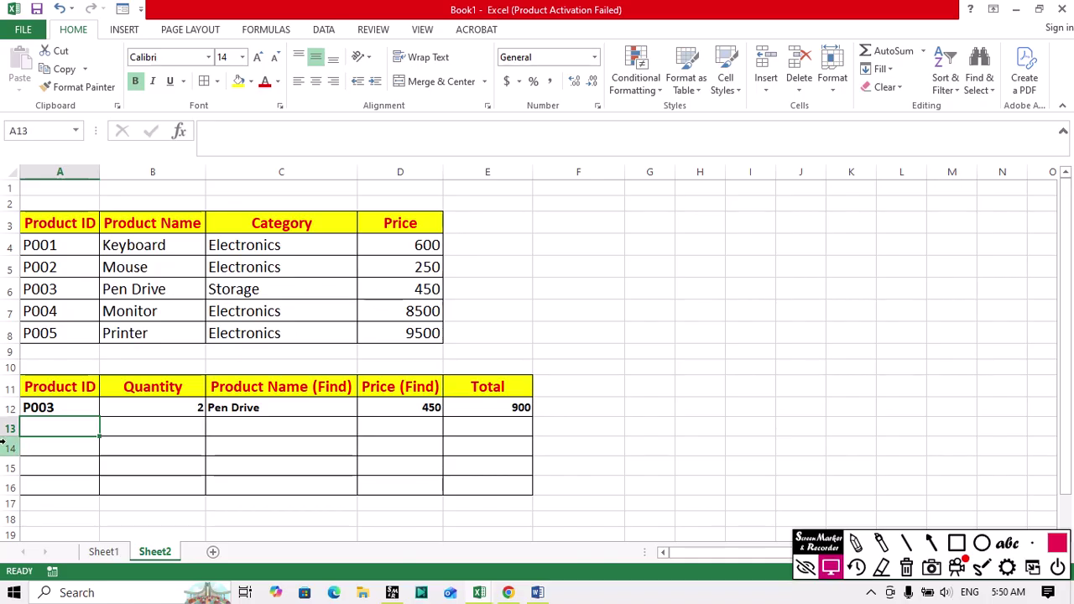
Step: Change the lookup table's Product ID in A12 to P001, and highlight the product list A3:D8 as the lookup source
{"action": "double_click", "coordinate": [76, 408]}
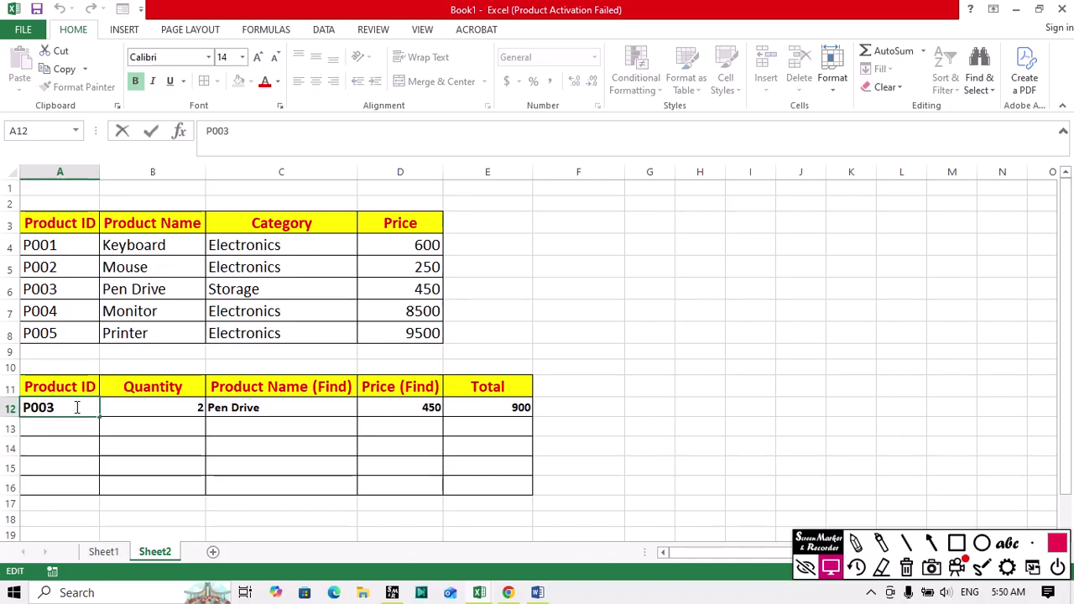
{"action": "key", "text": "BackSpace"}
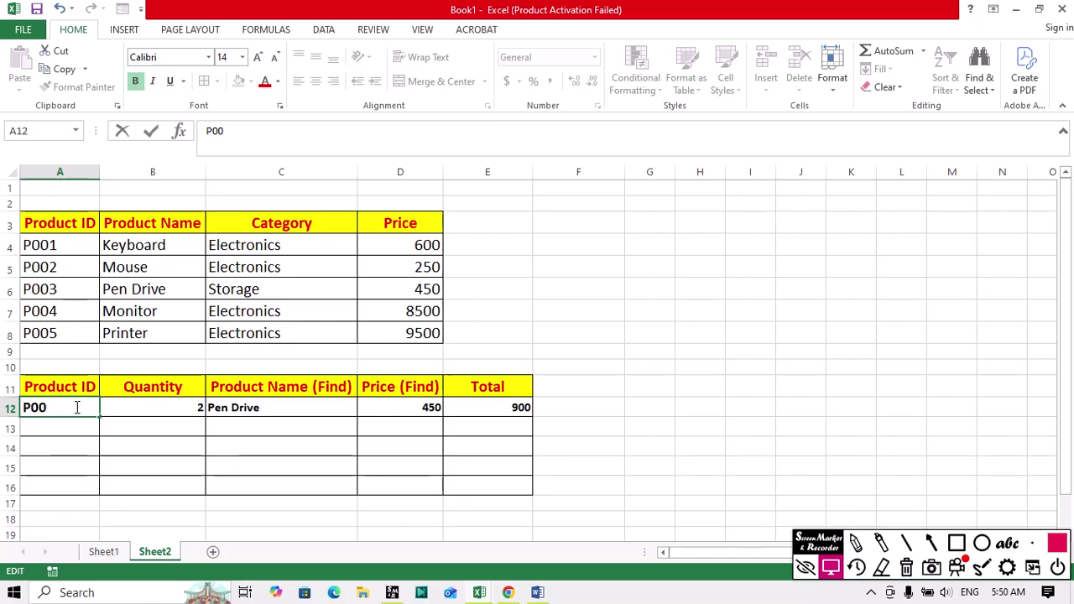
{"action": "type", "text": "1"}
{"action": "key", "text": "Return"}
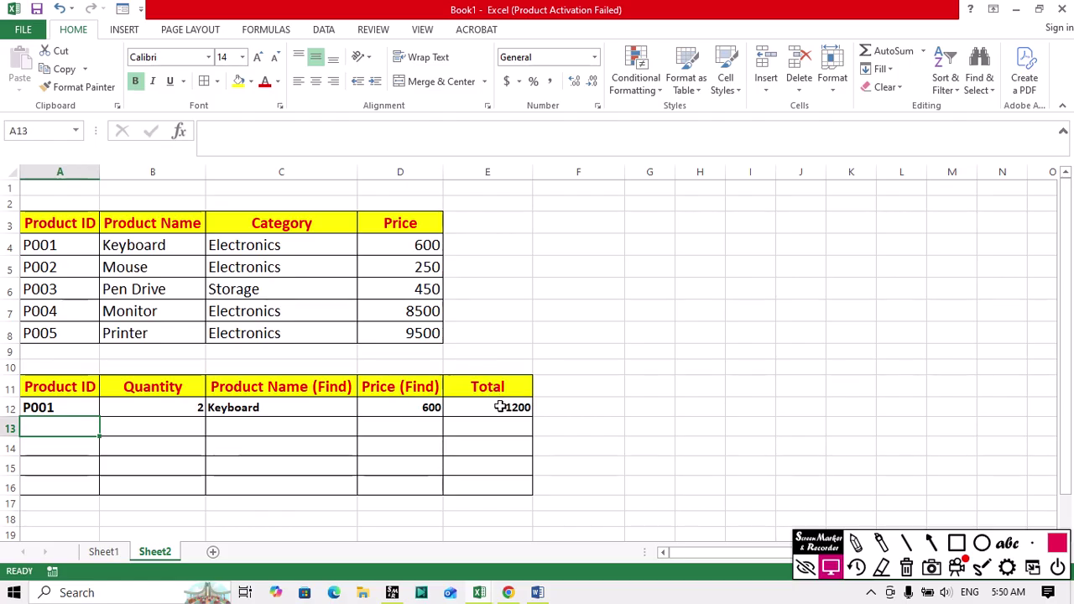
{"action": "left_click_drag", "start_coordinate": [52, 220], "coordinate": [405, 330]}
{"action": "left_click", "coordinate": [541, 315]}
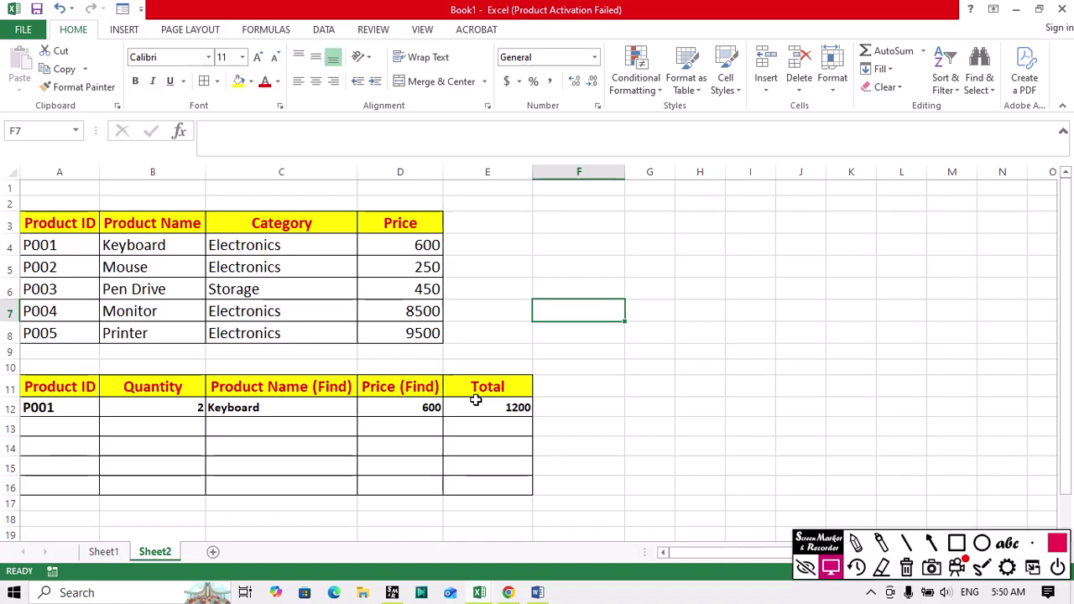
Step: Test the lookup row with a product ID missing from the list by setting A12 to P007
{"action": "double_click", "coordinate": [60, 408]}
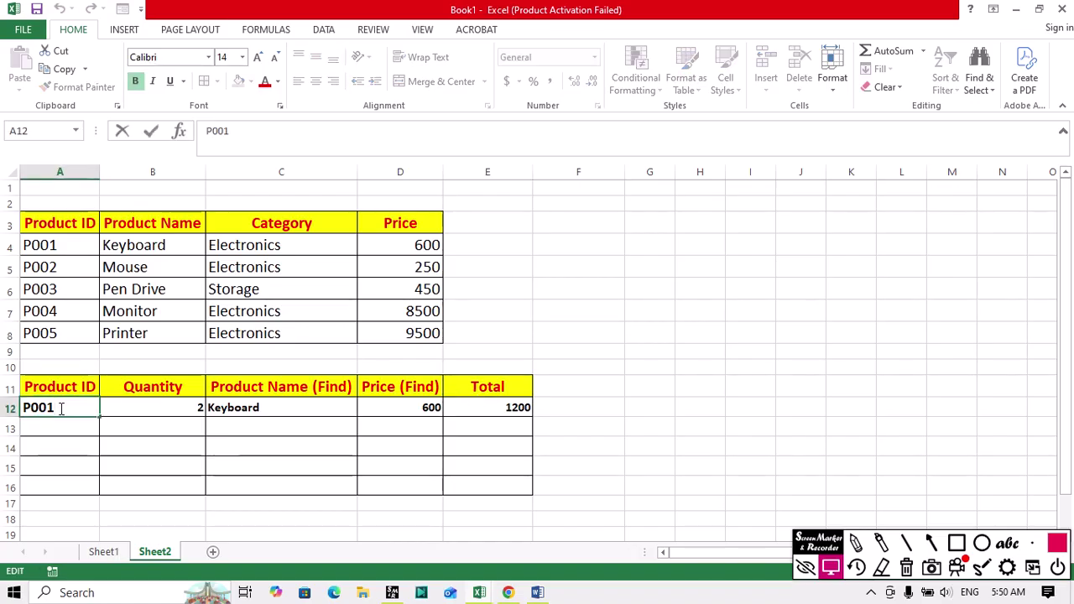
{"action": "key", "text": "BackSpace"}
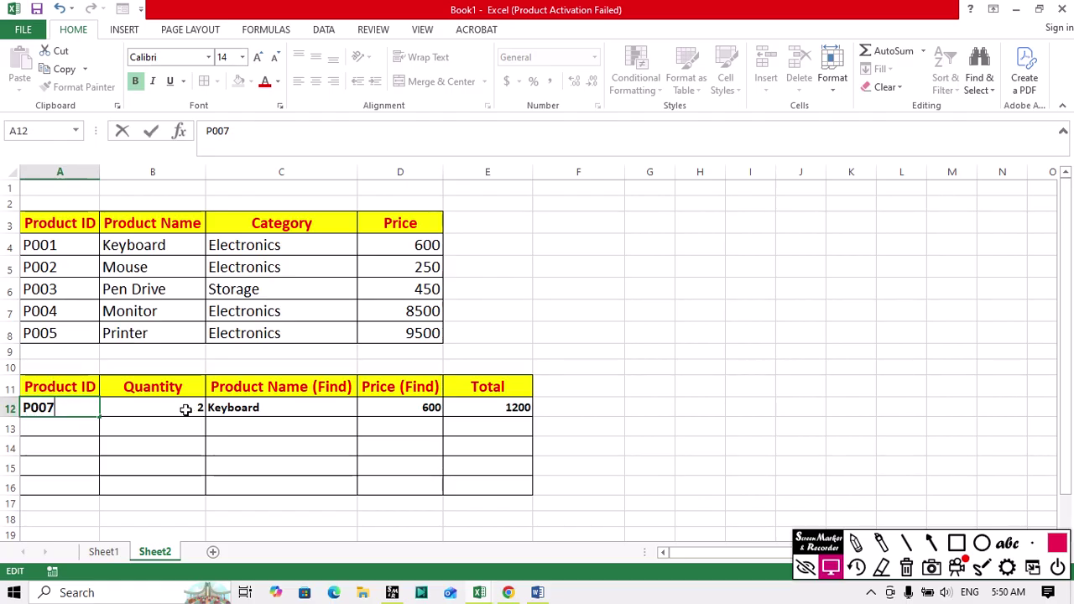
{"action": "key", "text": "Return"}
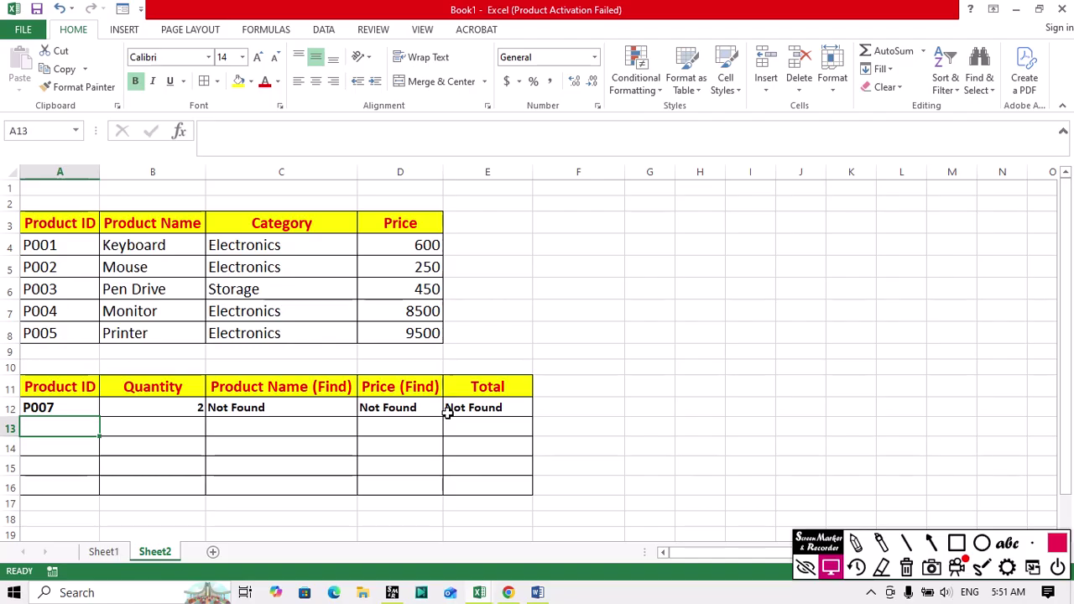
Step: Clear the contents of cells A12:E14 below the lookup table's headers
{"action": "left_click", "coordinate": [540, 266]}
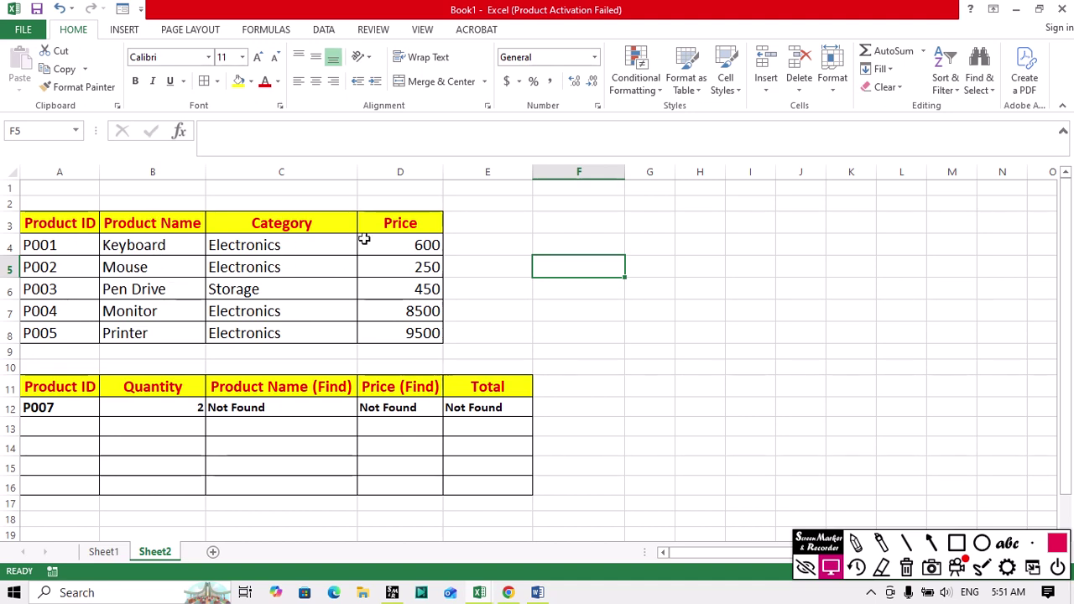
{"action": "left_click", "coordinate": [494, 332]}
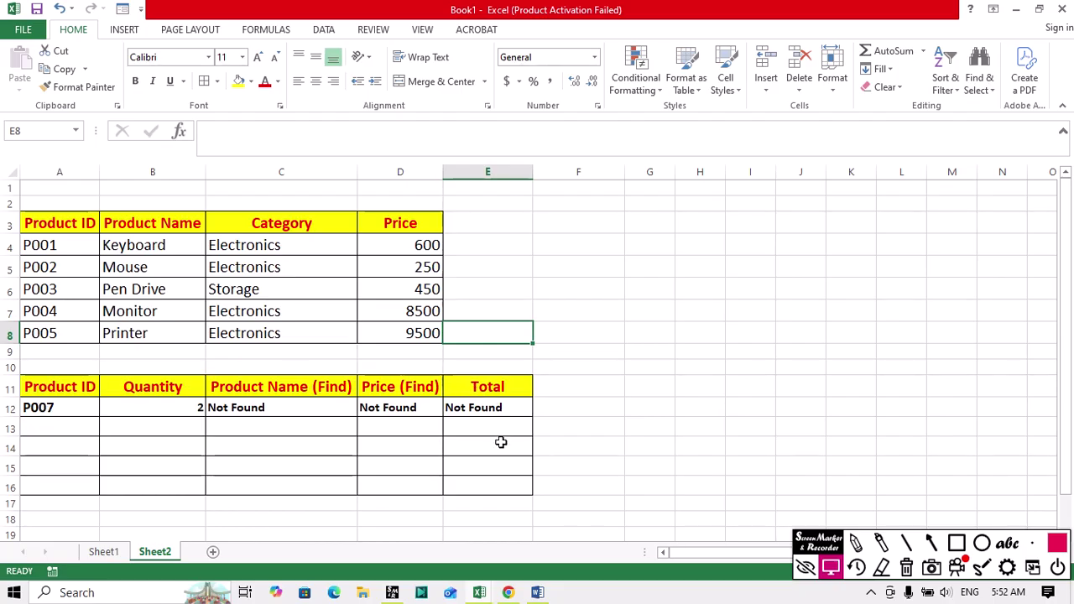
{"action": "left_click_drag", "start_coordinate": [501, 445], "coordinate": [57, 409]}
{"action": "key", "text": "Delete"}
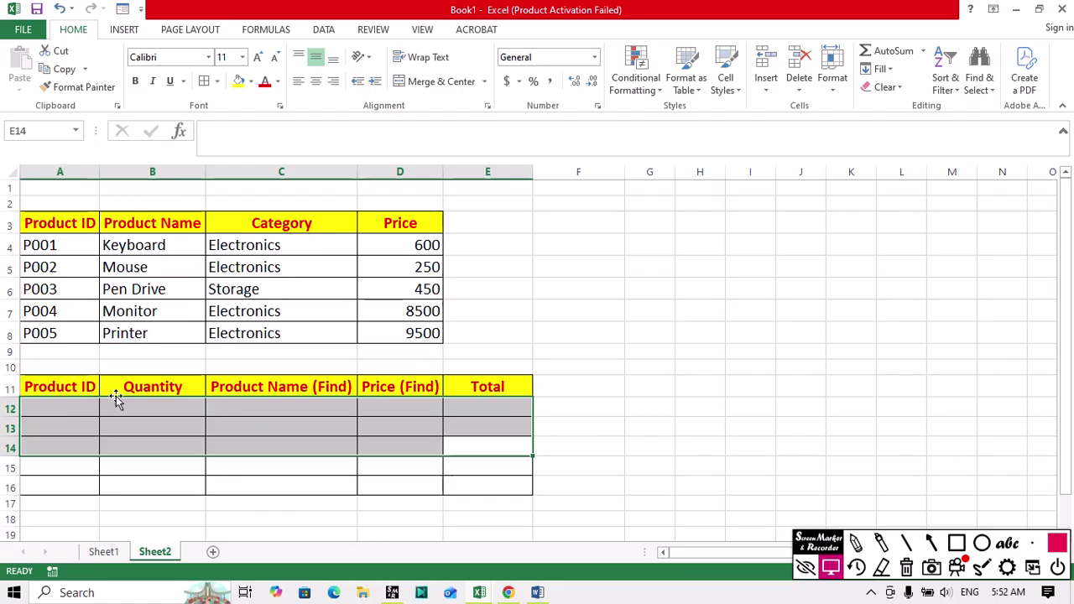
Step: Enter a quantity of 5 in B12 and the product ID P003 in A12
{"action": "left_click", "coordinate": [151, 409]}
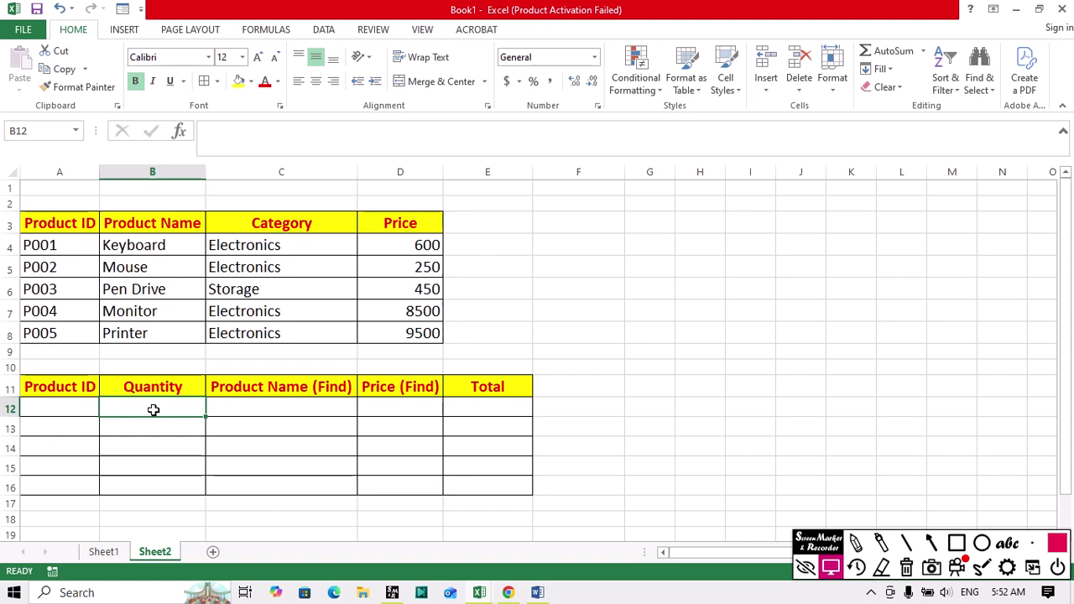
{"action": "type", "text": "5"}
{"action": "key", "text": "Return"}
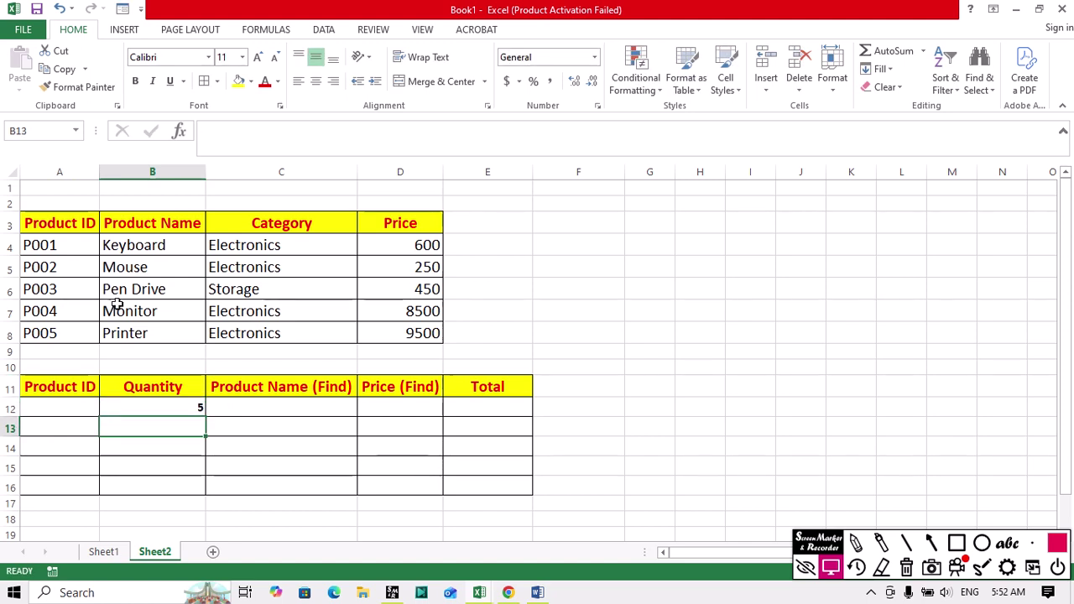
{"action": "left_click", "coordinate": [169, 407]}
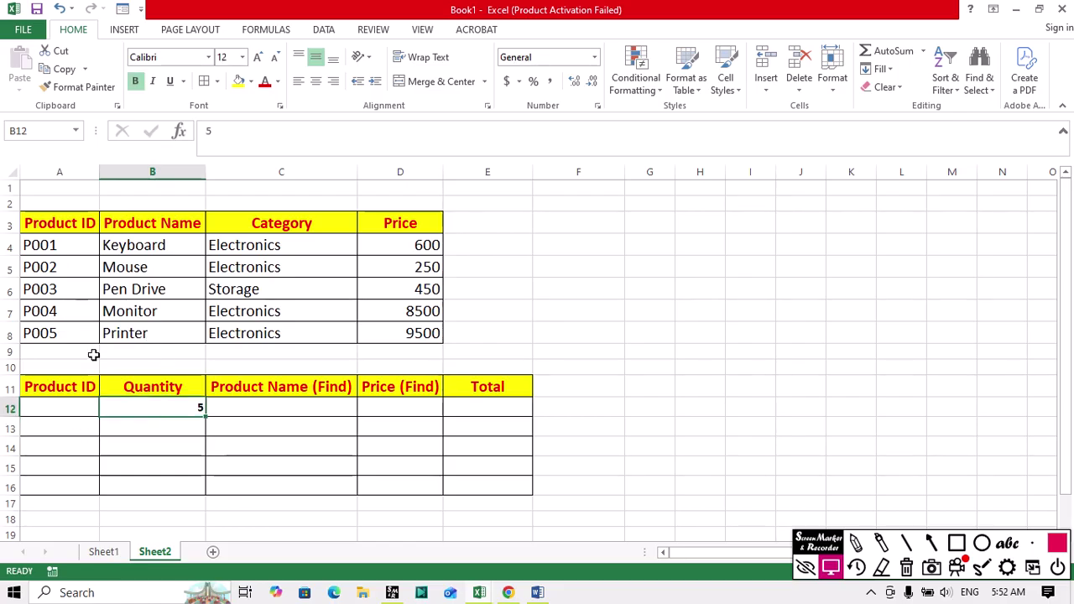
{"action": "left_click", "coordinate": [73, 404]}
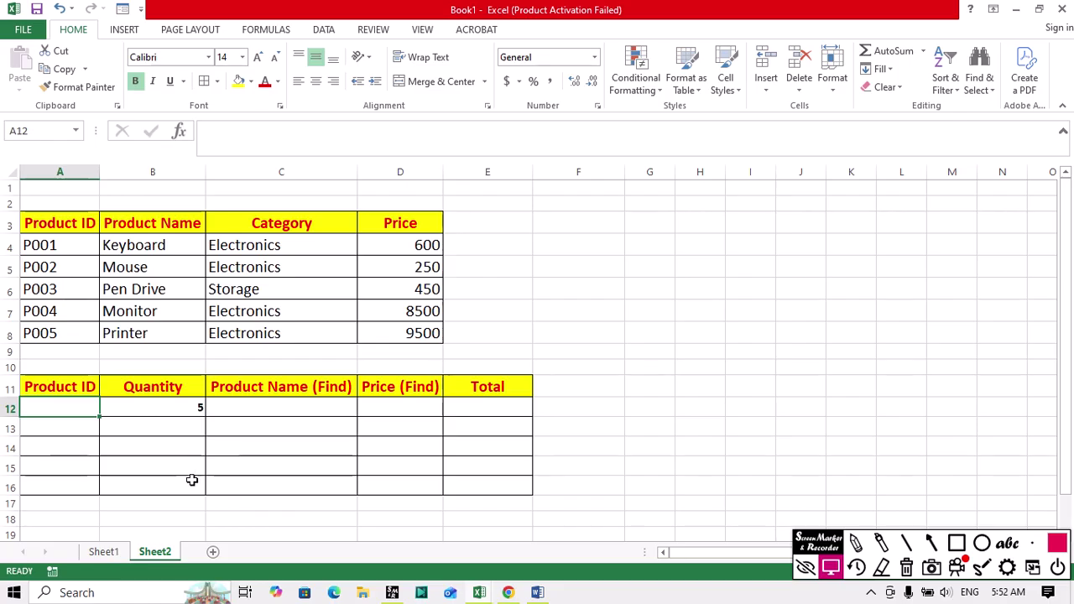
{"action": "type", "text": "P"}
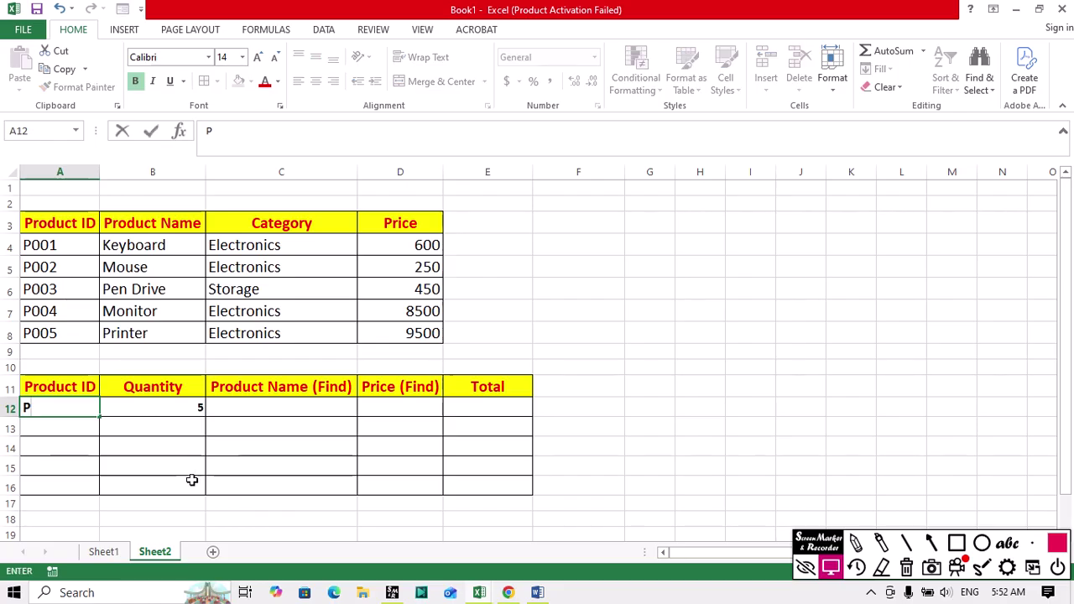
{"action": "type", "text": "003"}
{"action": "key", "text": "Return"}
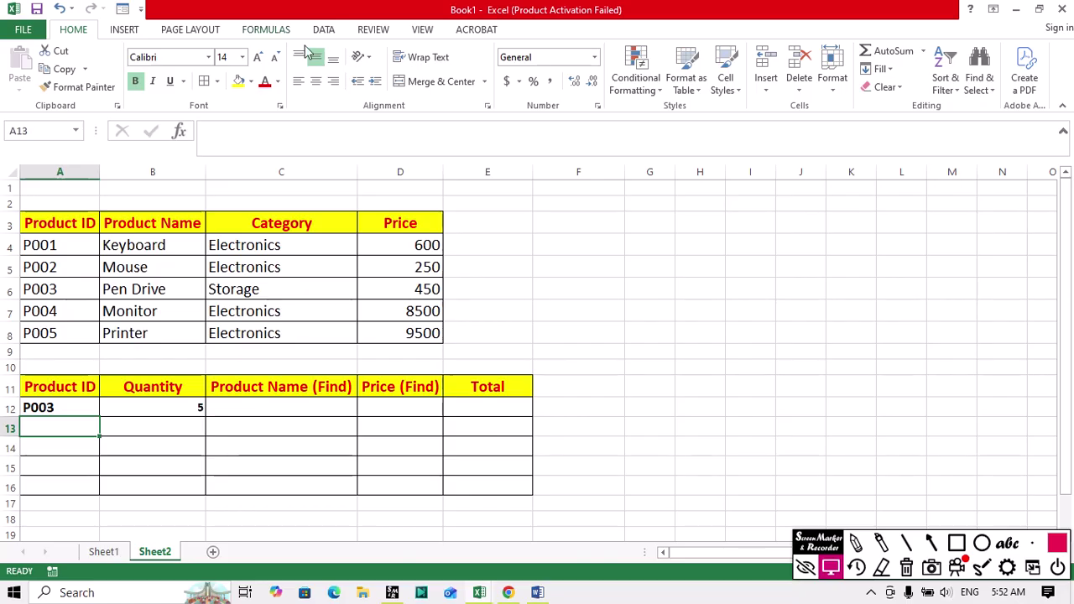
Step: Enter the formula =VLOOKUP(A12,A3:D8,2,0) in C12 to find the product name, and review its arguments
{"action": "left_click", "coordinate": [288, 408]}
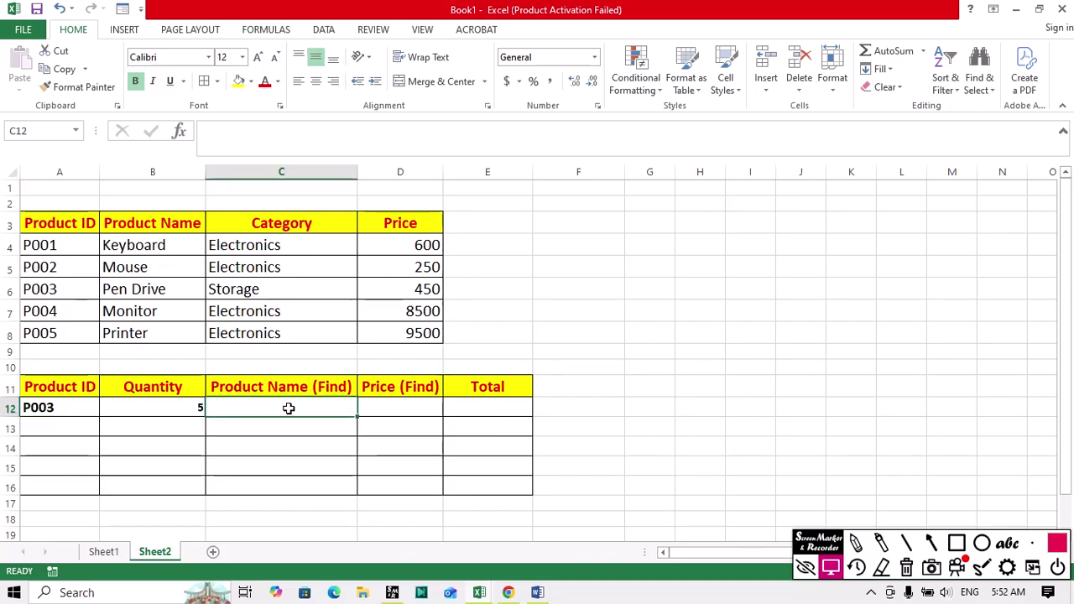
{"action": "type", "text": "="}
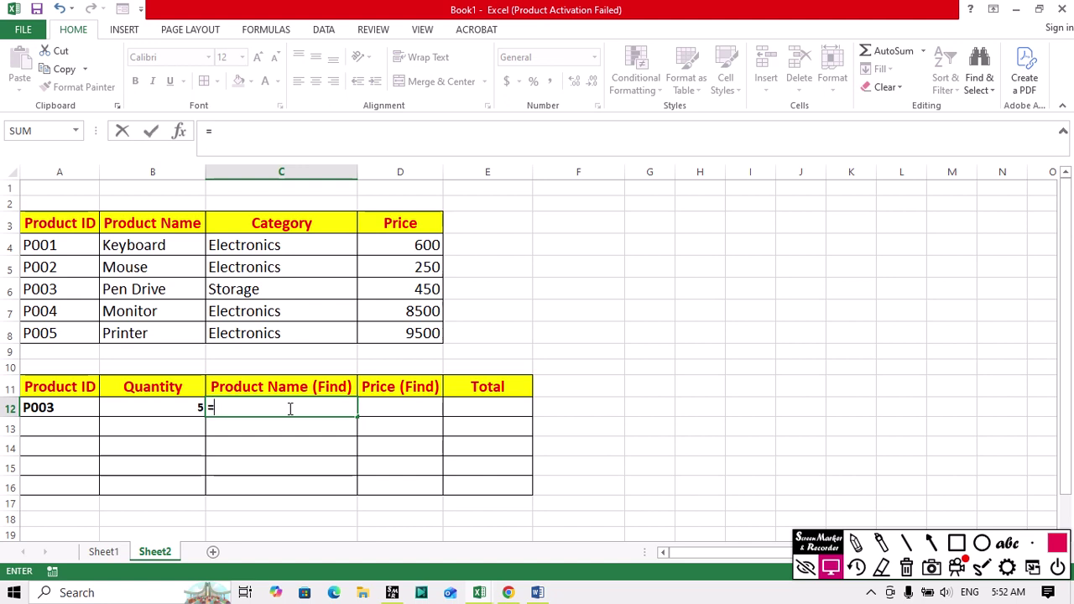
{"action": "type", "text": "vl"}
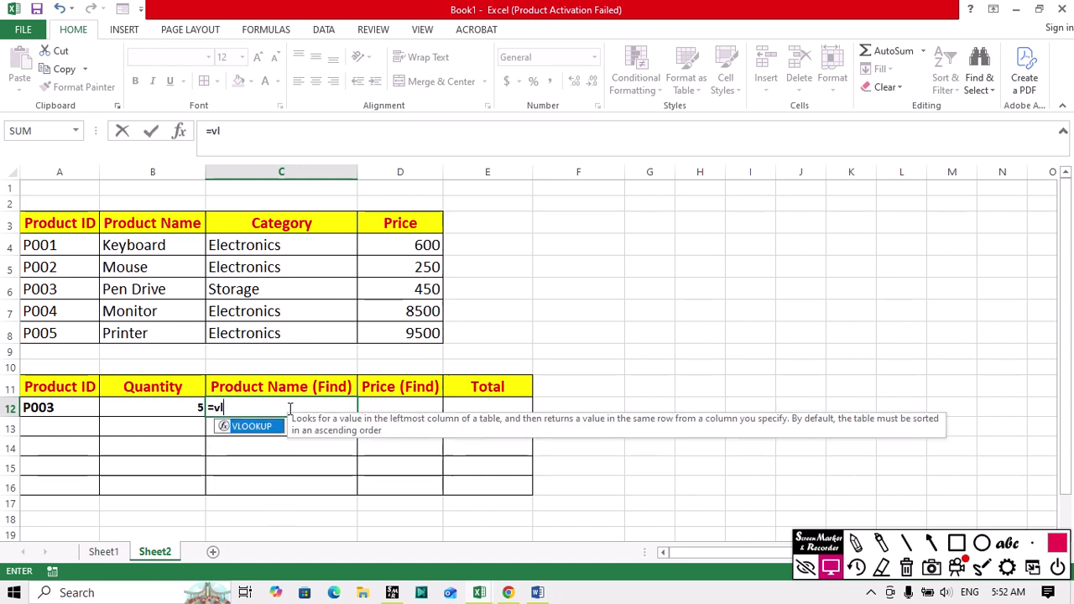
{"action": "double_click", "coordinate": [252, 427]}
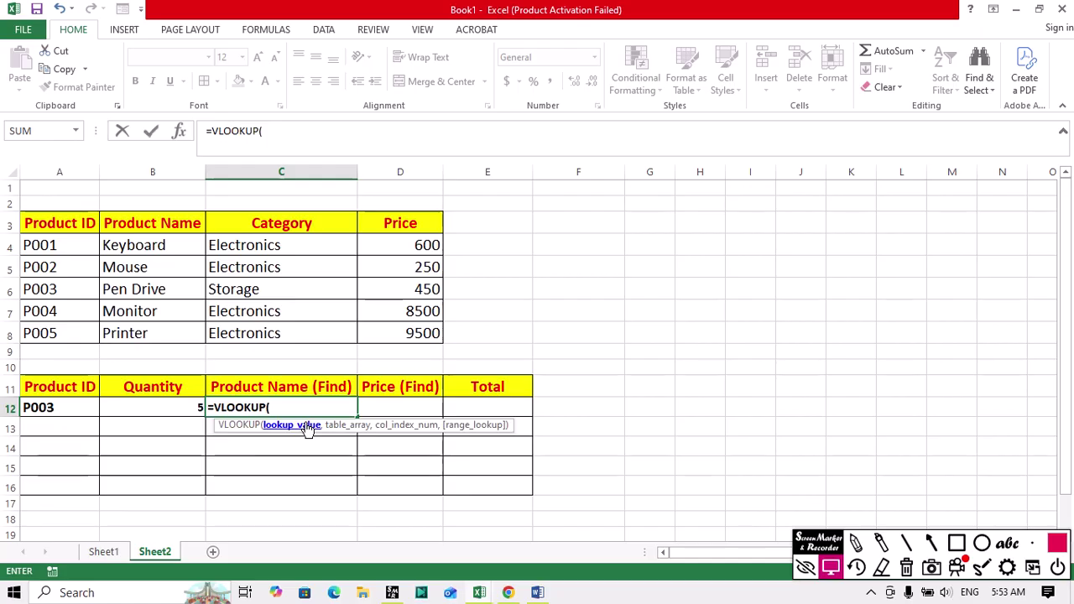
{"action": "left_click", "coordinate": [48, 408]}
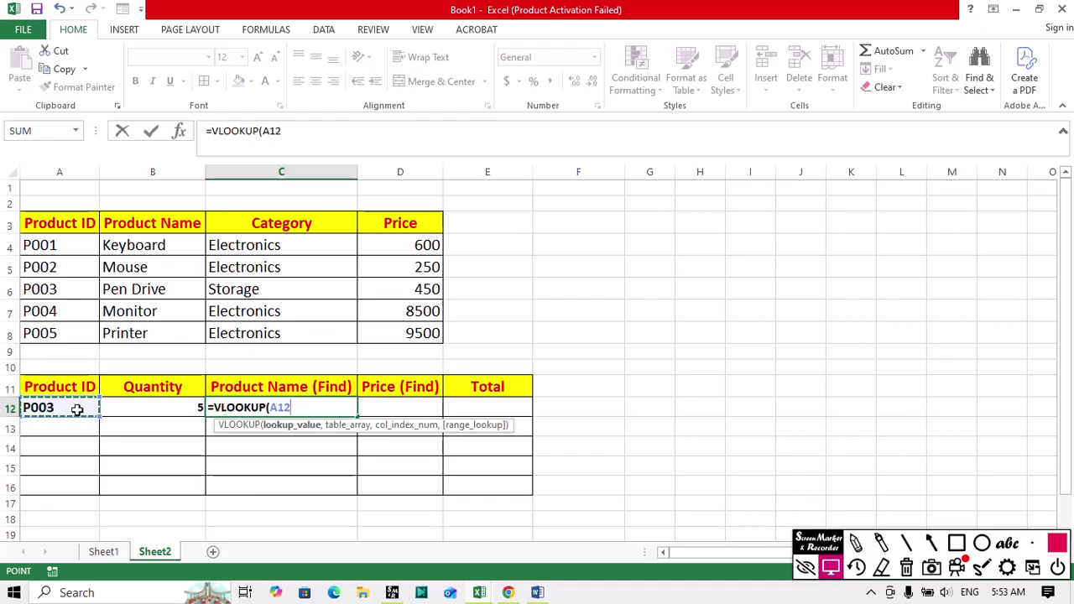
{"action": "type", "text": ","}
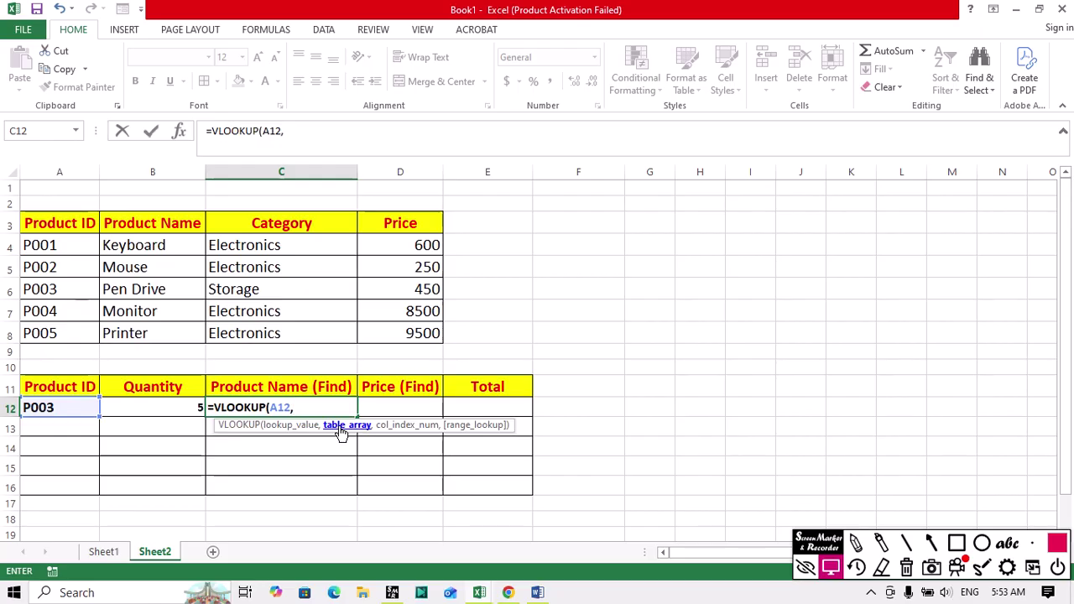
{"action": "left_click_drag", "start_coordinate": [61, 223], "coordinate": [418, 333]}
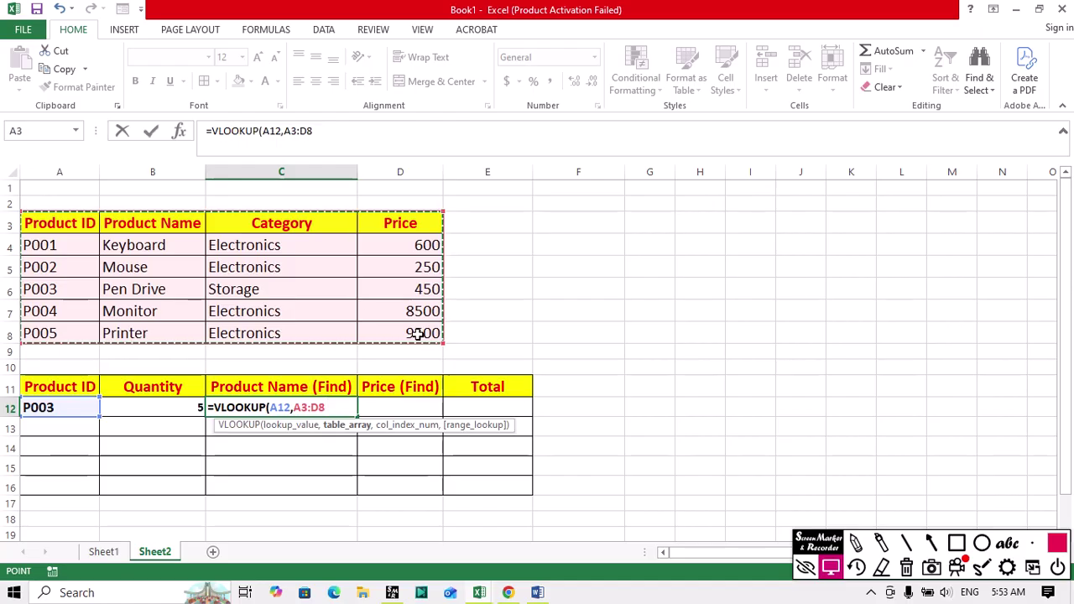
{"action": "type", "text": ","}
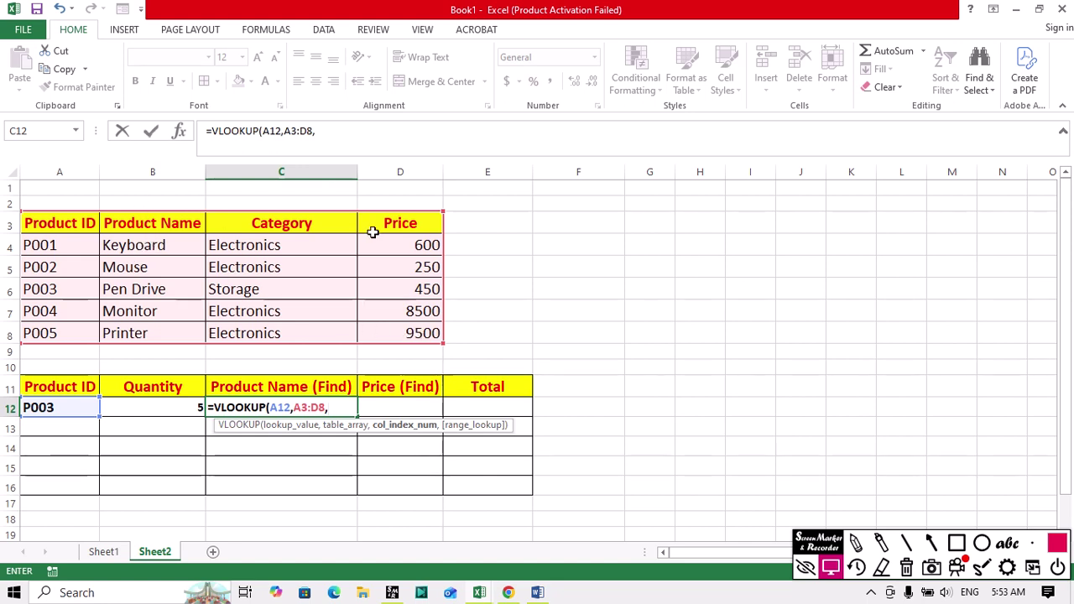
{"action": "type", "text": "2,0"}
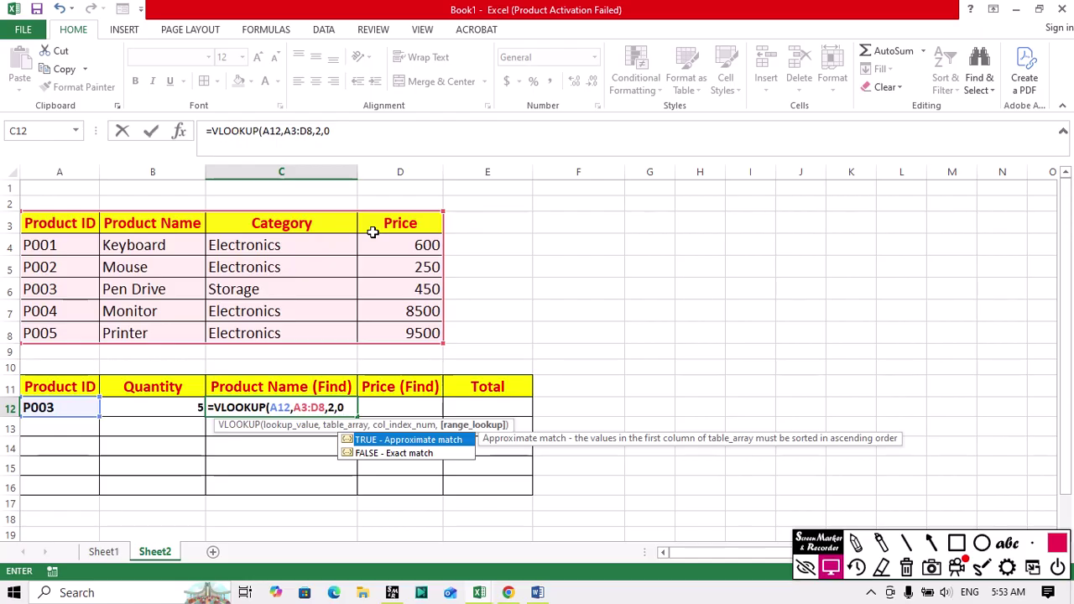
{"action": "type", "text": ")"}
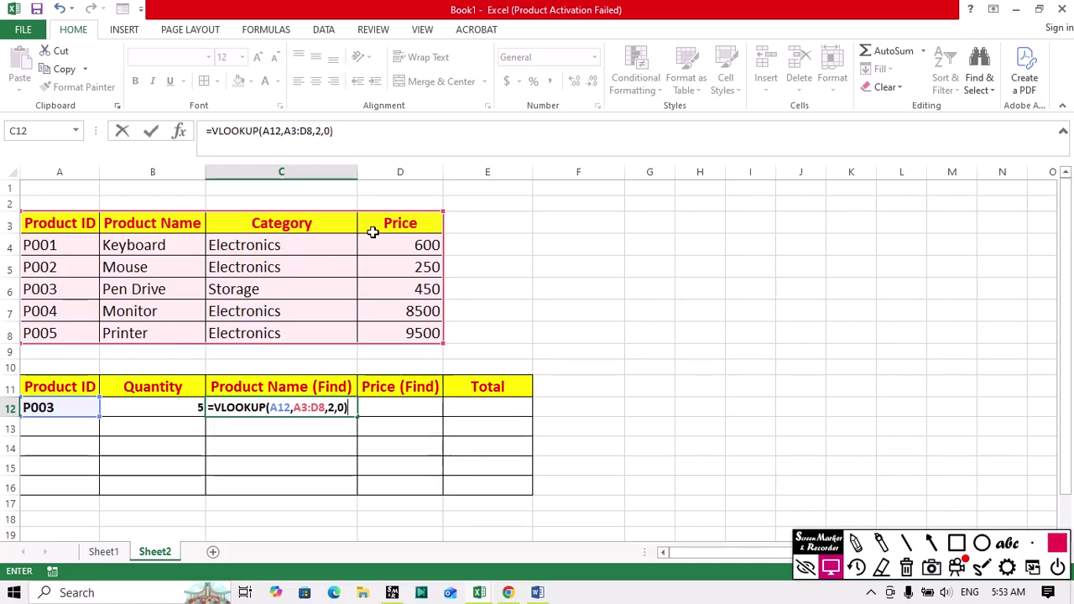
{"action": "key", "text": "Return"}
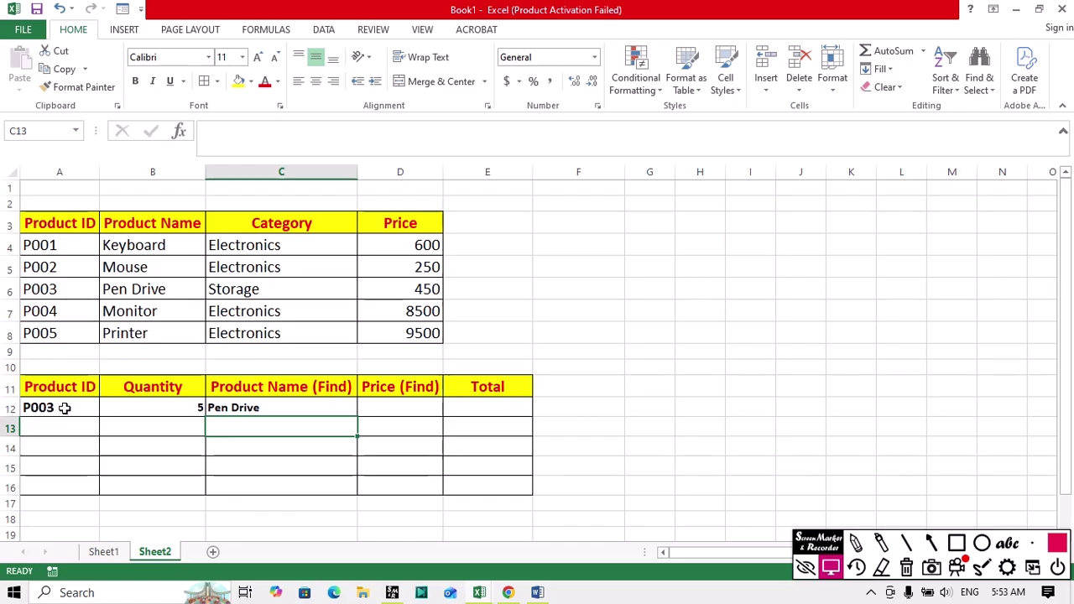
{"action": "double_click", "coordinate": [247, 408]}
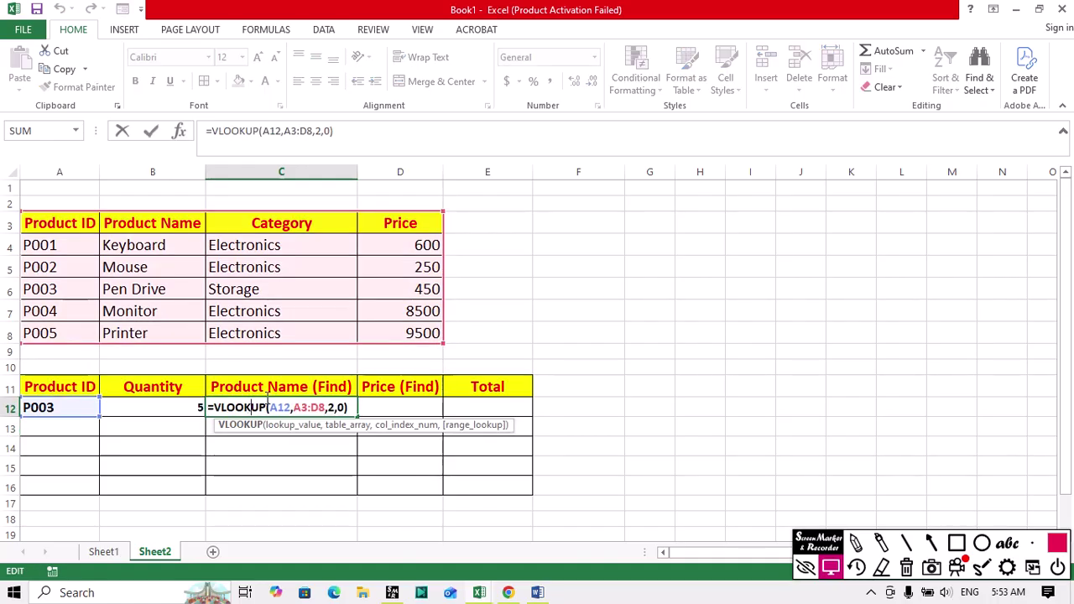
{"action": "key", "text": "Return"}
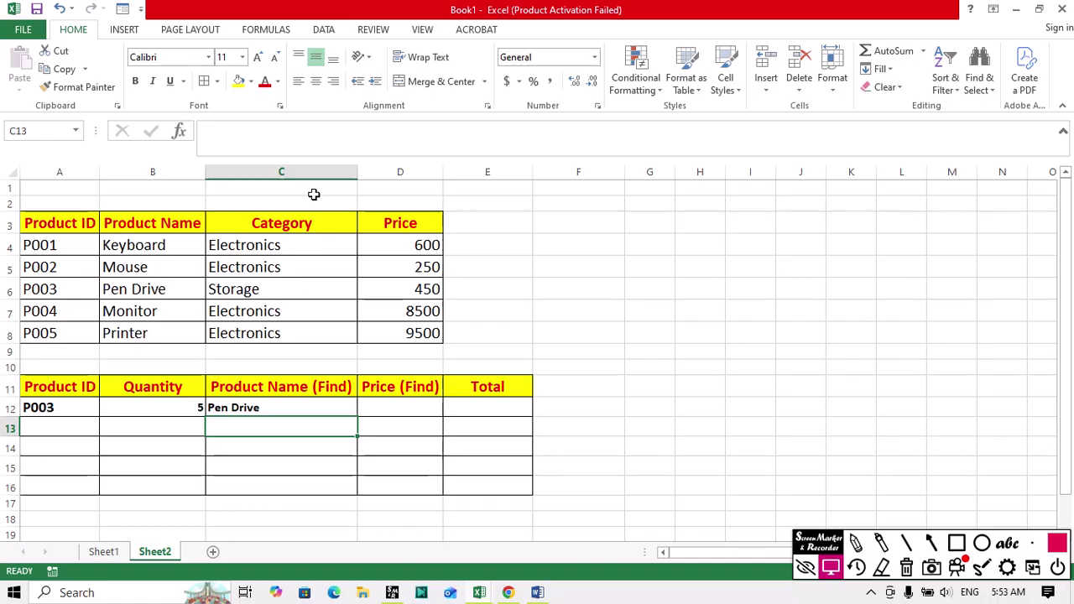
Step: Enter the formula =VLOOKUP(A12,A3:D8,4,0) in D12 to find the product's price
{"action": "left_click", "coordinate": [406, 408]}
{"action": "type", "text": "="}
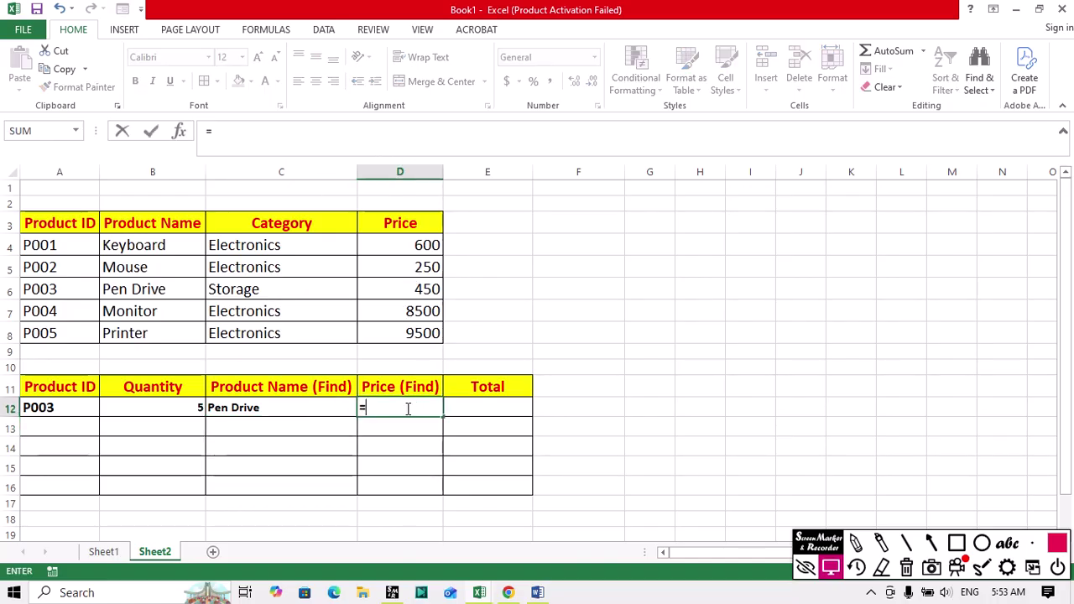
{"action": "type", "text": "vlo"}
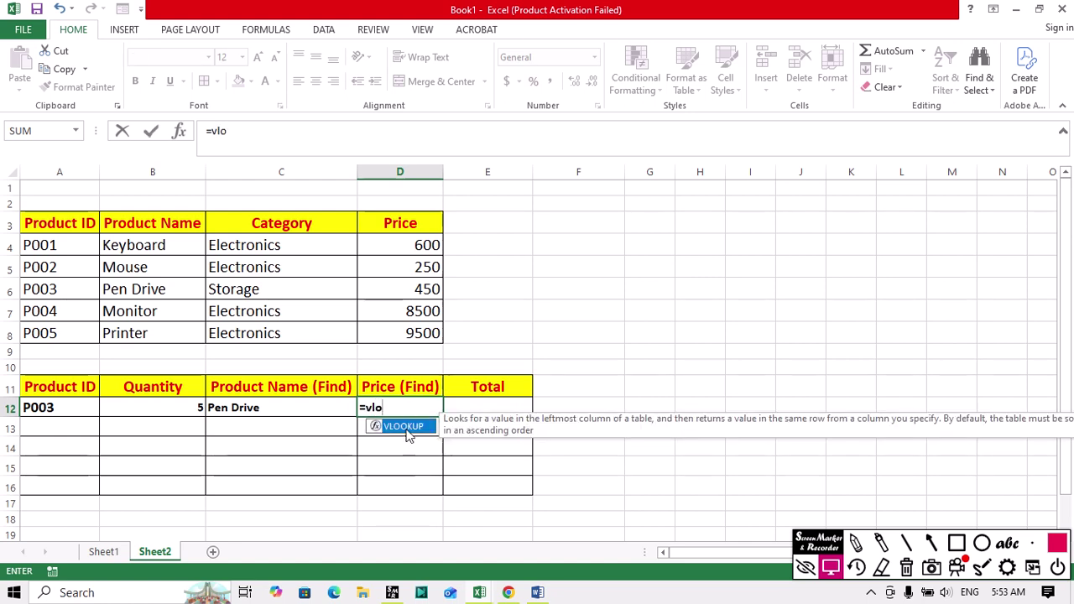
{"action": "double_click", "coordinate": [406, 427]}
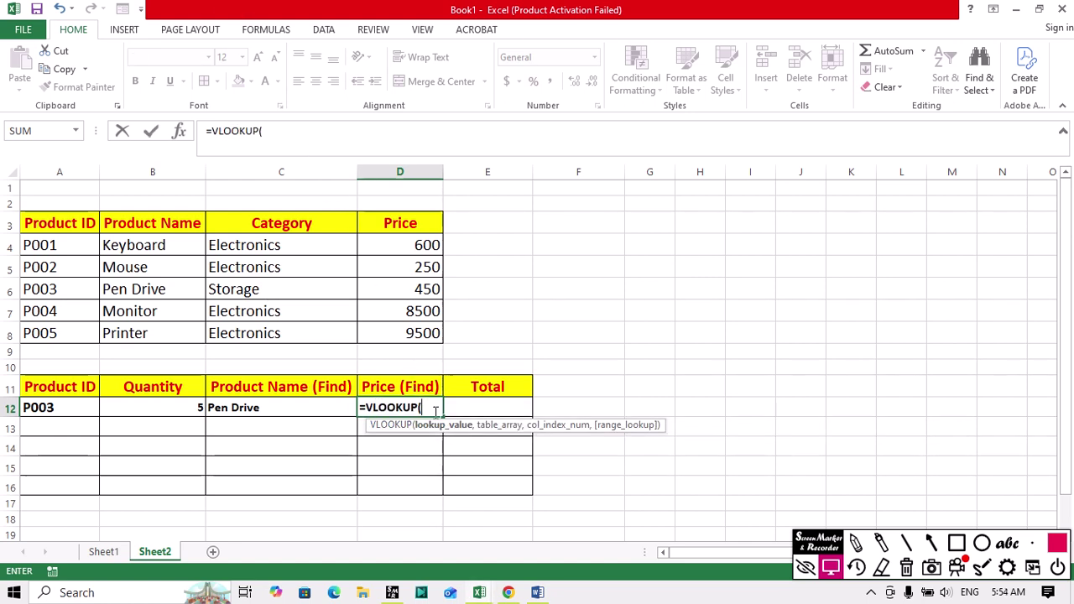
{"action": "left_click", "coordinate": [67, 413]}
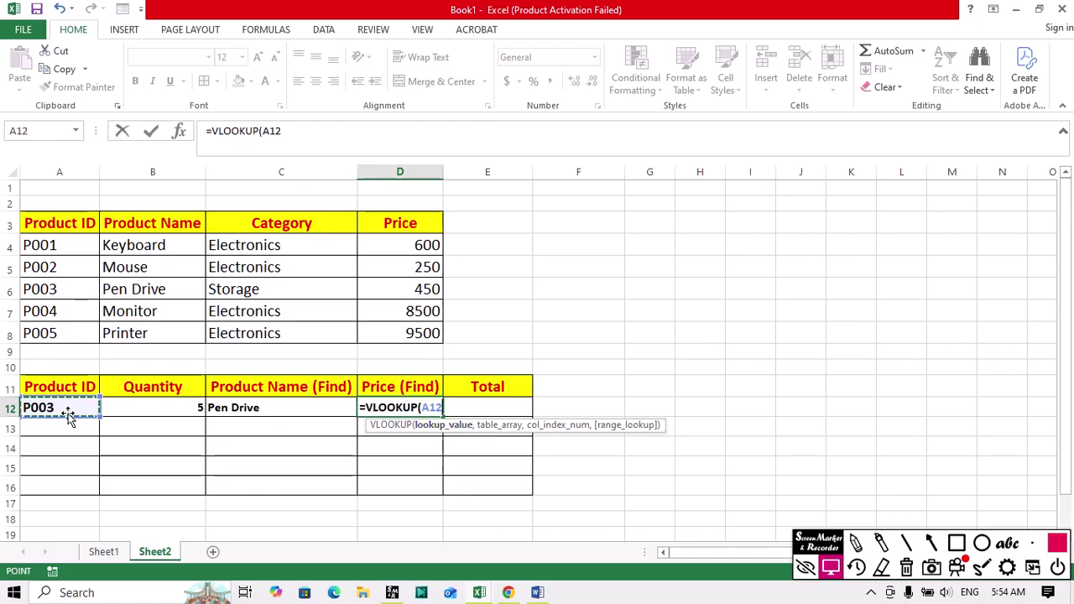
{"action": "type", "text": ","}
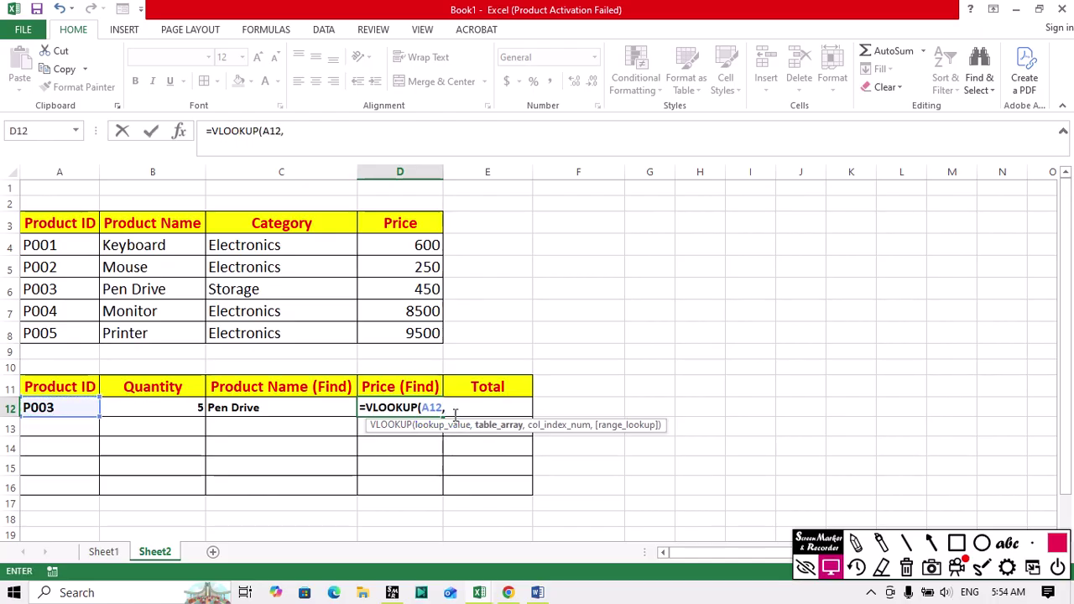
{"action": "left_click_drag", "start_coordinate": [52, 234], "coordinate": [415, 334]}
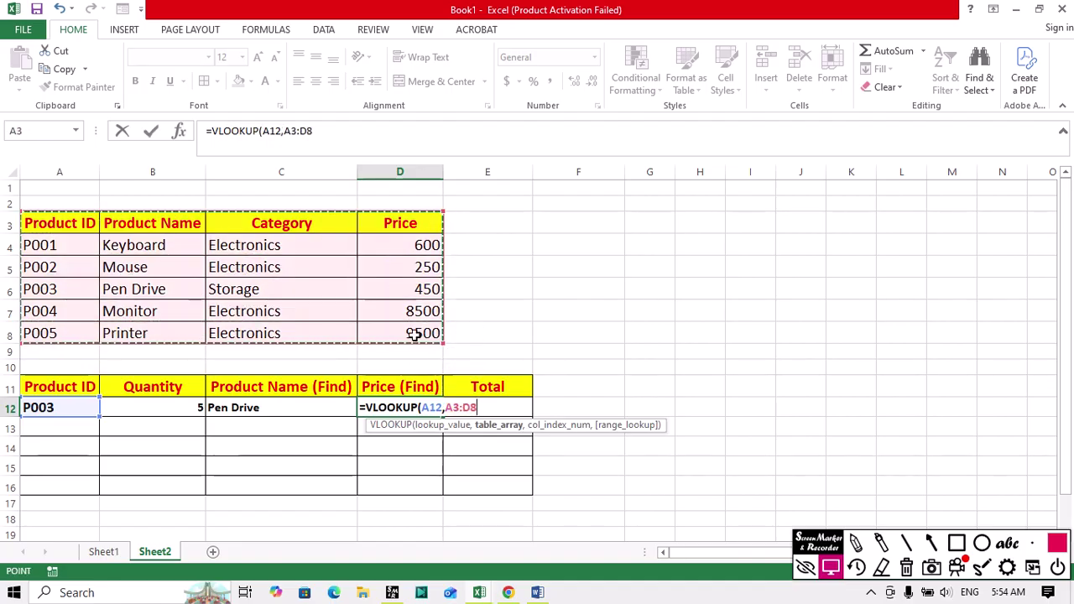
{"action": "type", "text": ","}
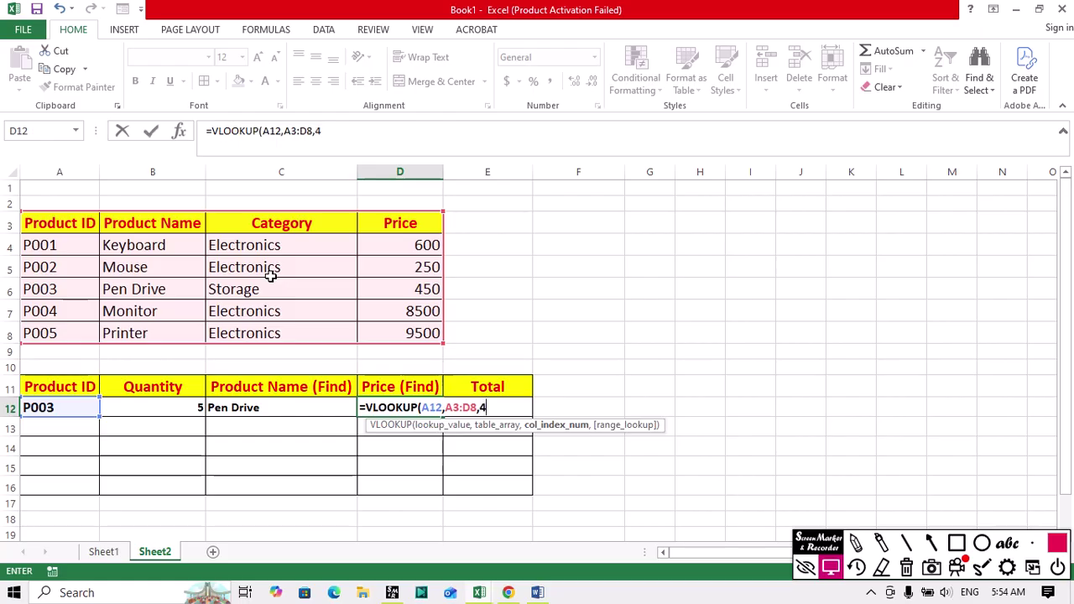
{"action": "type", "text": "4,0"}
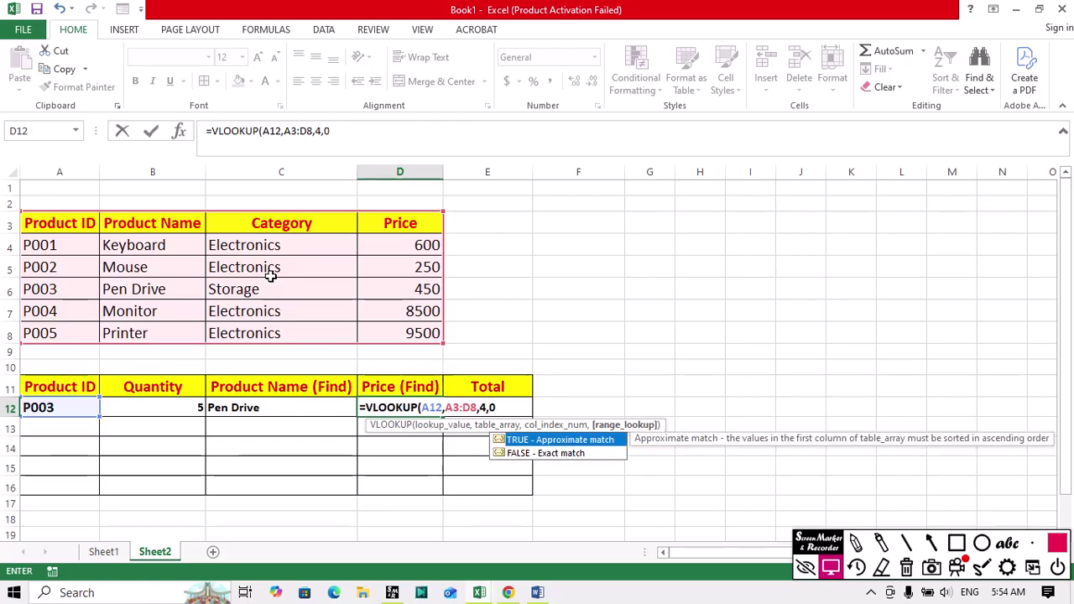
{"action": "type", "text": ")"}
{"action": "key", "text": "Return"}
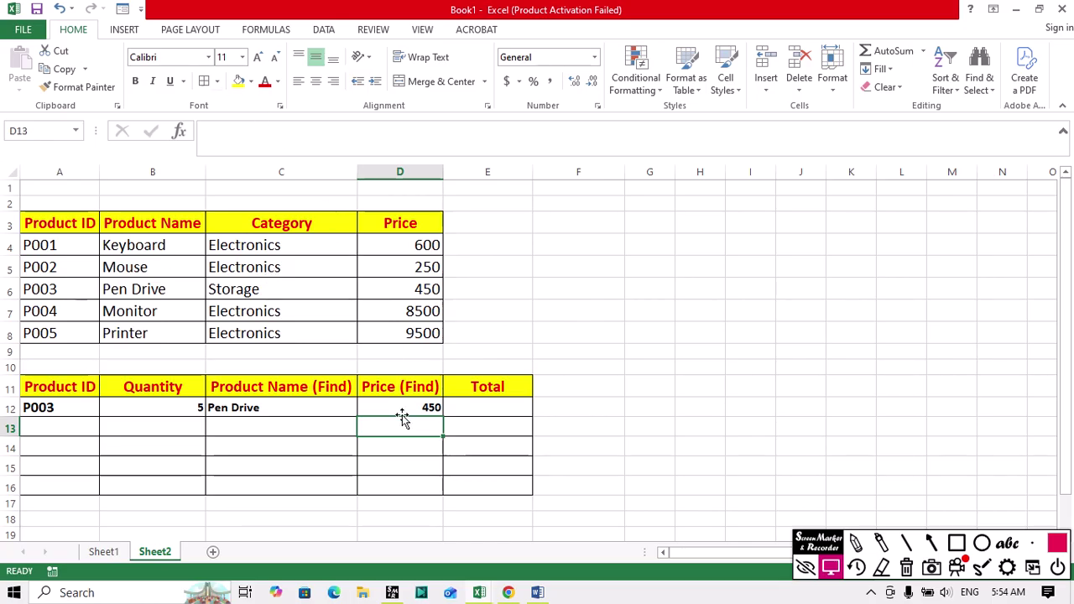
Step: Calculate the total in E12 by multiplying quantity by price with the formula =B12*D12
{"action": "left_click", "coordinate": [480, 408]}
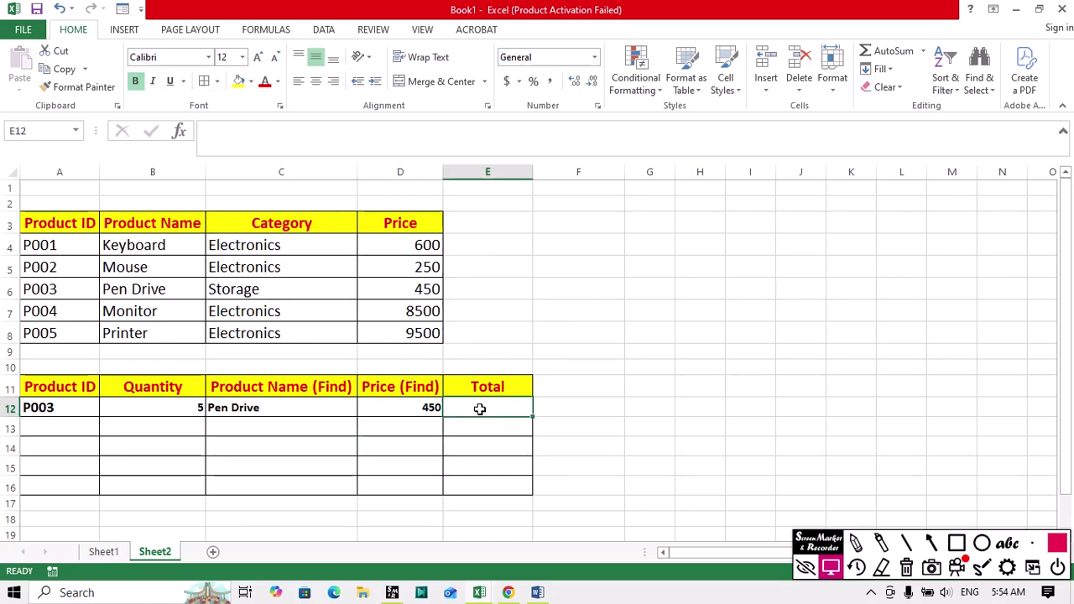
{"action": "type", "text": "="}
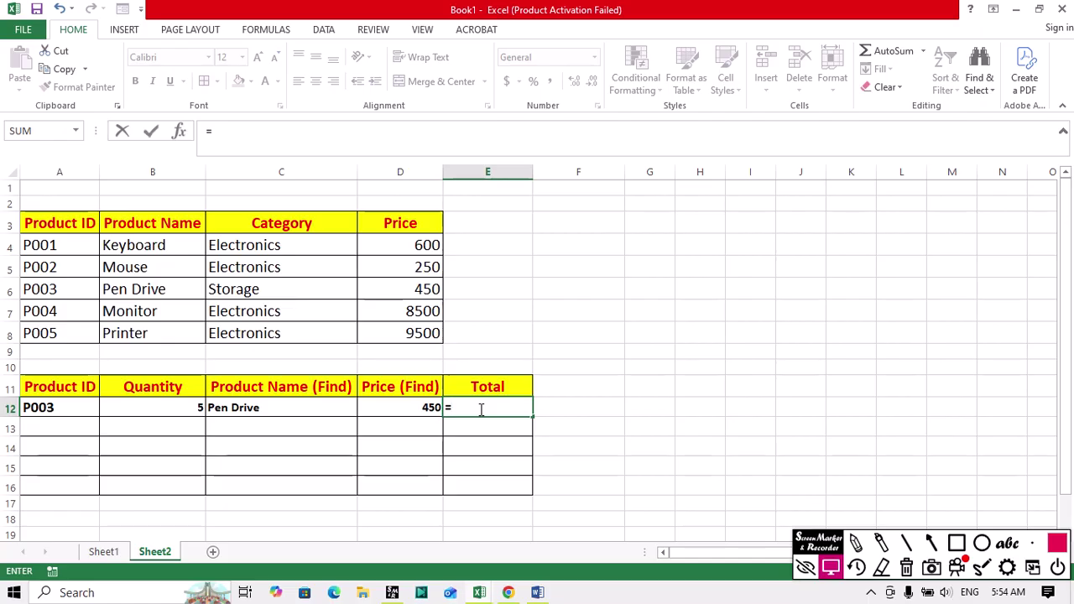
{"action": "left_click", "coordinate": [171, 409]}
{"action": "type", "text": "*"}
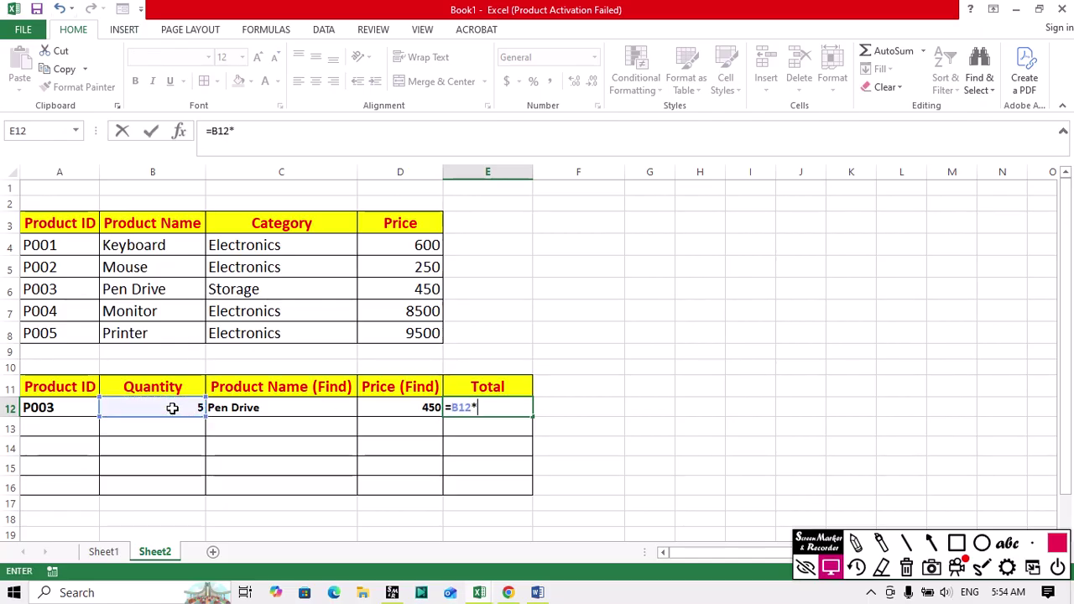
{"action": "left_click", "coordinate": [420, 408]}
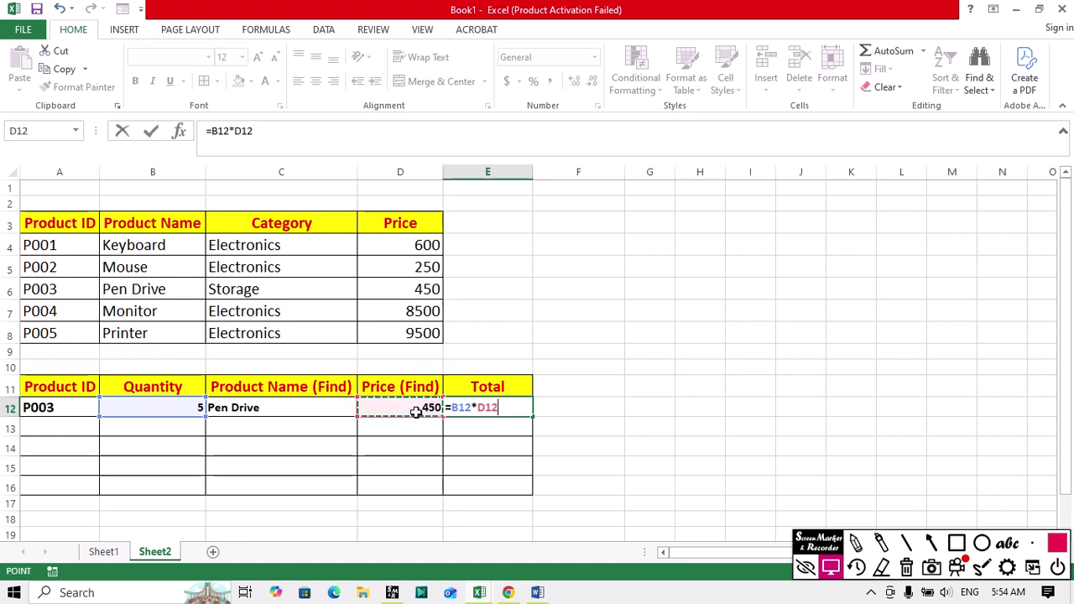
{"action": "key", "text": "Return"}
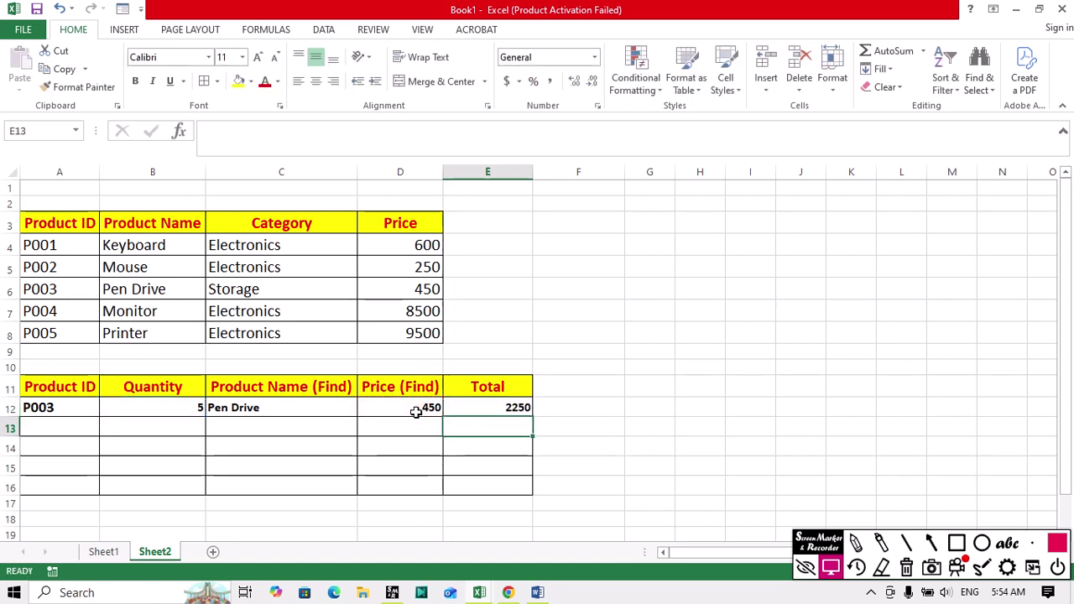
{"action": "left_click", "coordinate": [481, 406]}
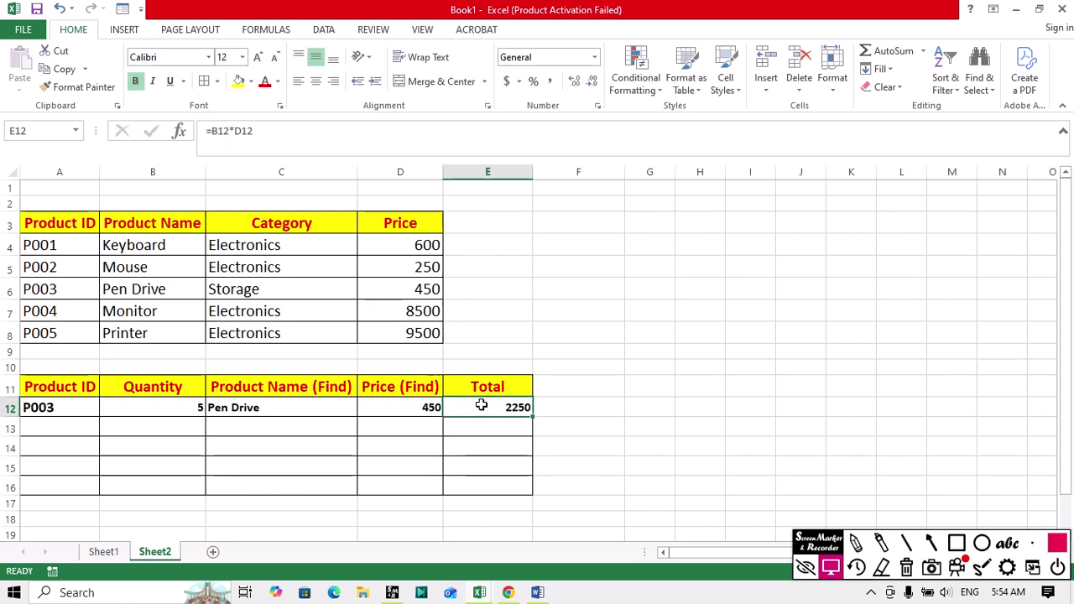
Step: Test the lookup row by changing the product ID in A12 to P005
{"action": "left_click", "coordinate": [67, 407]}
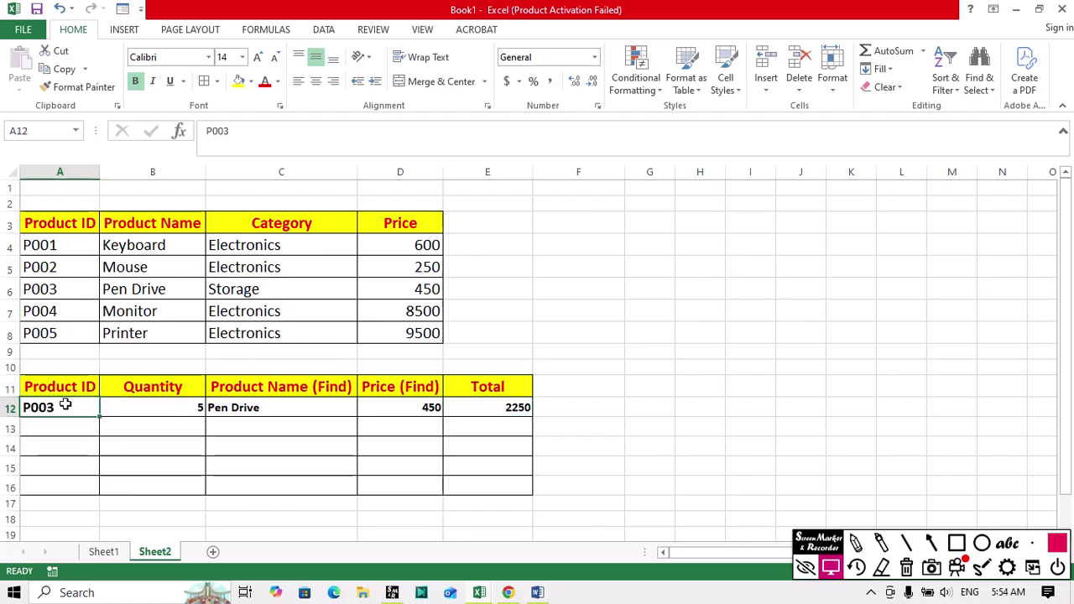
{"action": "double_click", "coordinate": [67, 407]}
{"action": "key", "text": "BackSpace"}
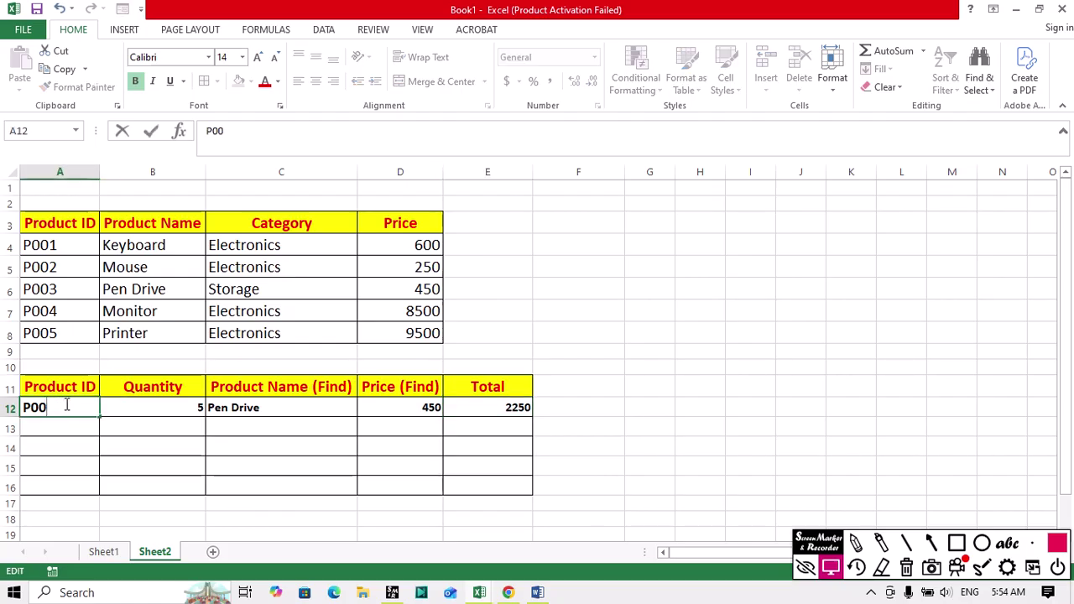
{"action": "type", "text": "5"}
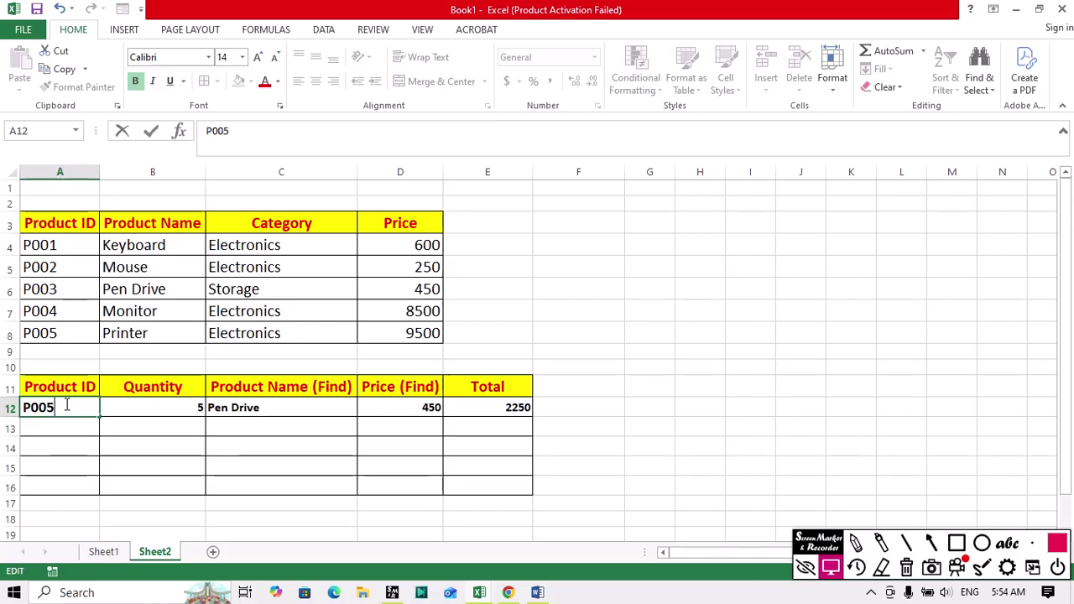
{"action": "key", "text": "Return"}
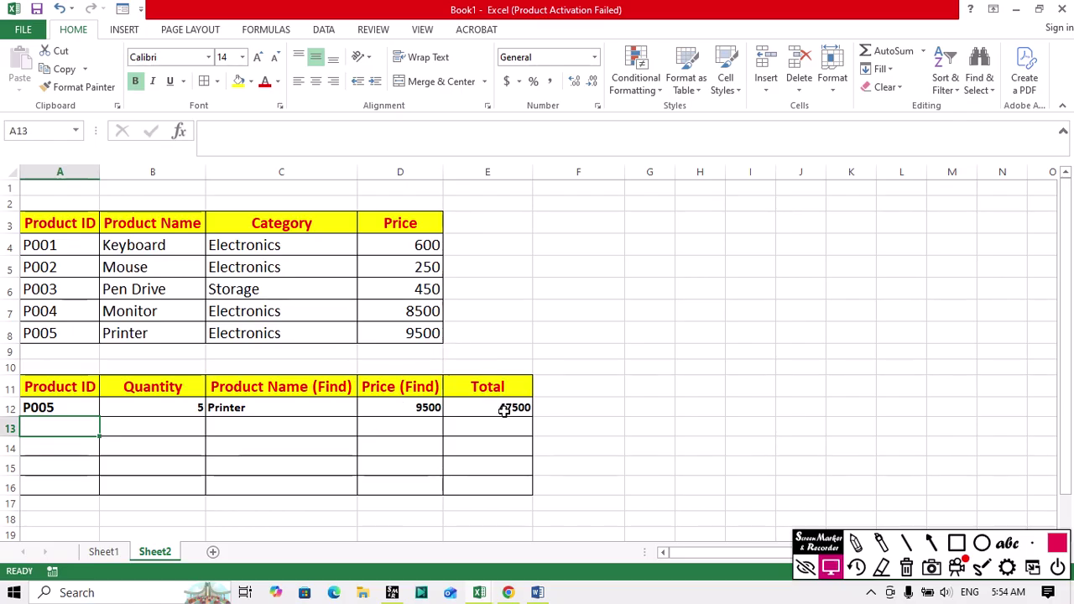
Step: Test the lookup row with another listed product by setting A12 to P002
{"action": "double_click", "coordinate": [69, 407]}
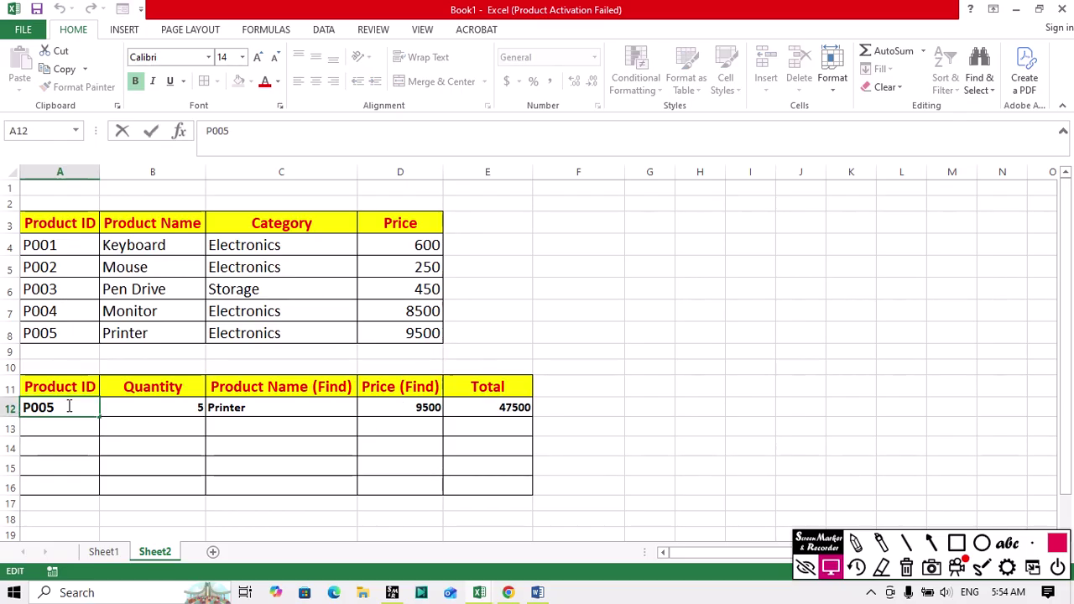
{"action": "key", "text": "BackSpace"}
{"action": "key", "text": "Return"}
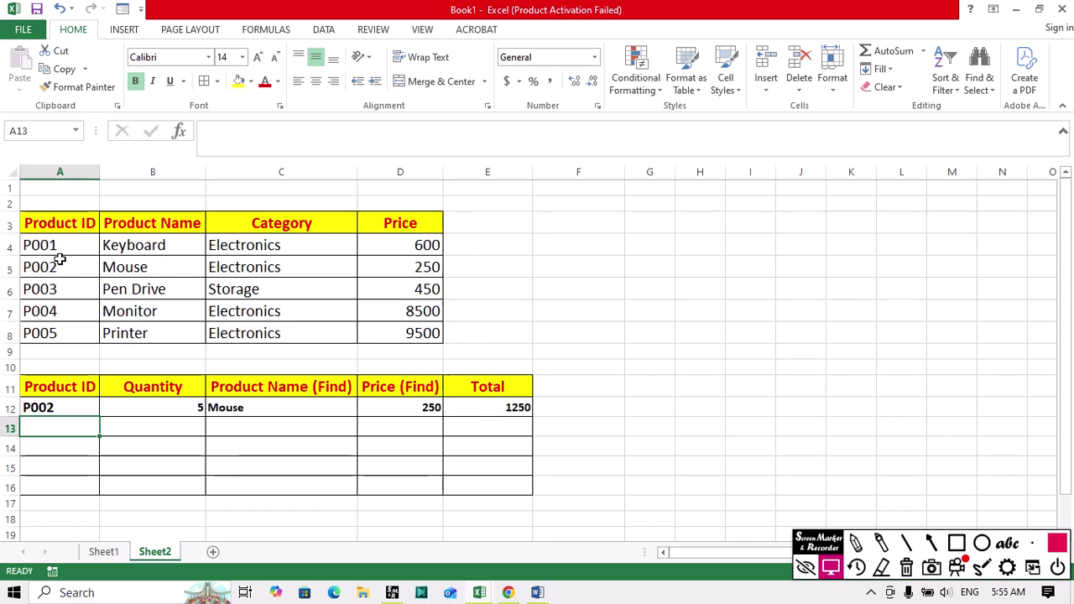
Step: Set the product ID in A12 to P006, an ID missing from the product list
{"action": "left_click", "coordinate": [75, 408]}
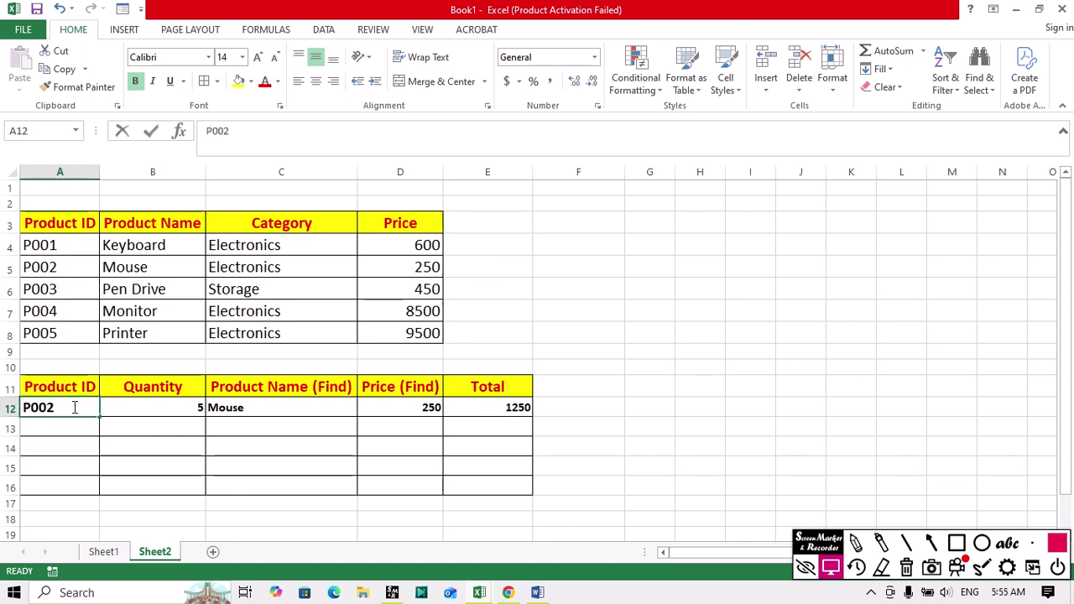
{"action": "double_click", "coordinate": [75, 408]}
{"action": "key", "text": "BackSpace"}
{"action": "type", "text": "6"}
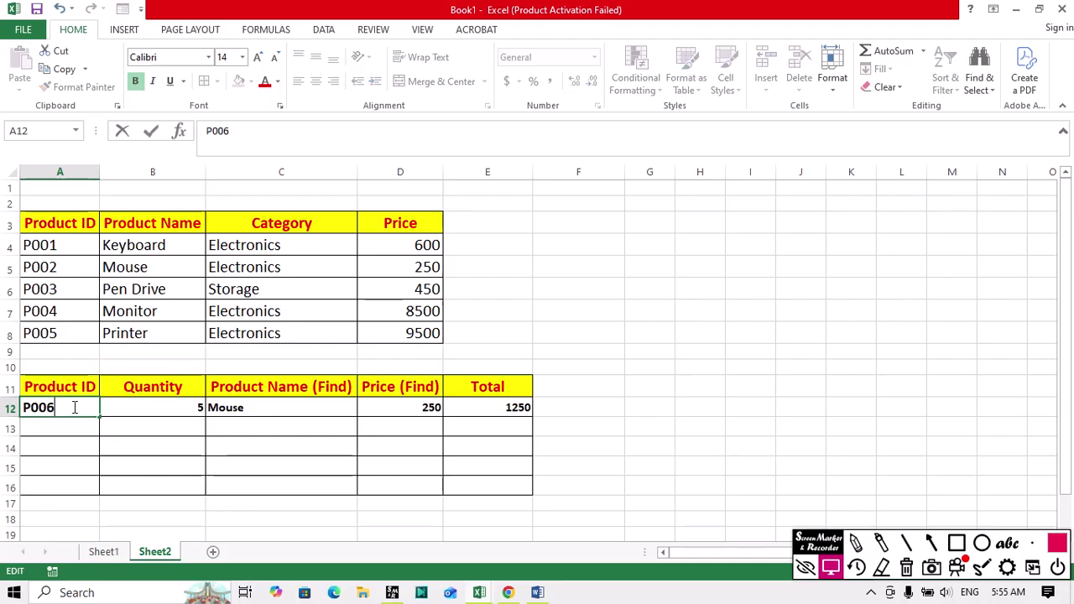
{"action": "key", "text": "Return"}
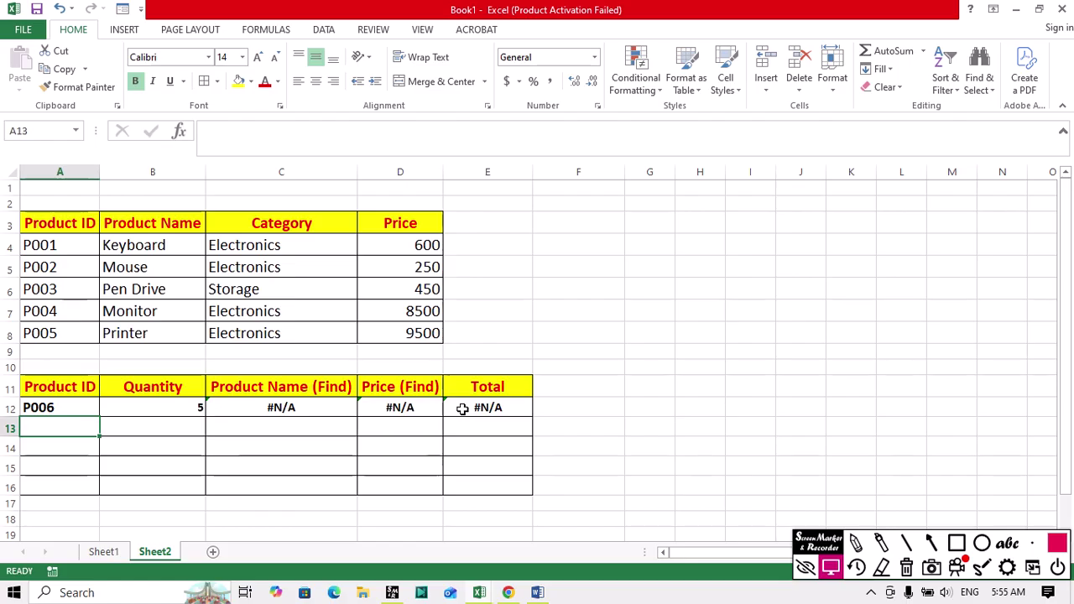
Step: Wrap the product name lookup in C12 in IFERROR, making it =IFERROR(VLOOKUP(A12,A3:D8,2,0),"Not Found")
{"action": "left_click", "coordinate": [241, 408]}
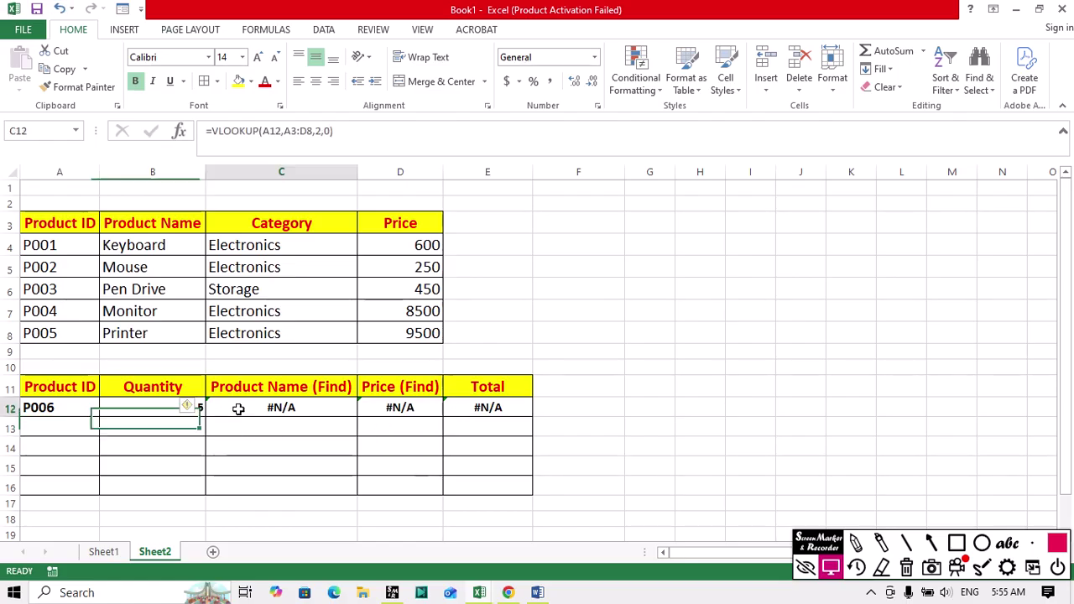
{"action": "double_click", "coordinate": [220, 408]}
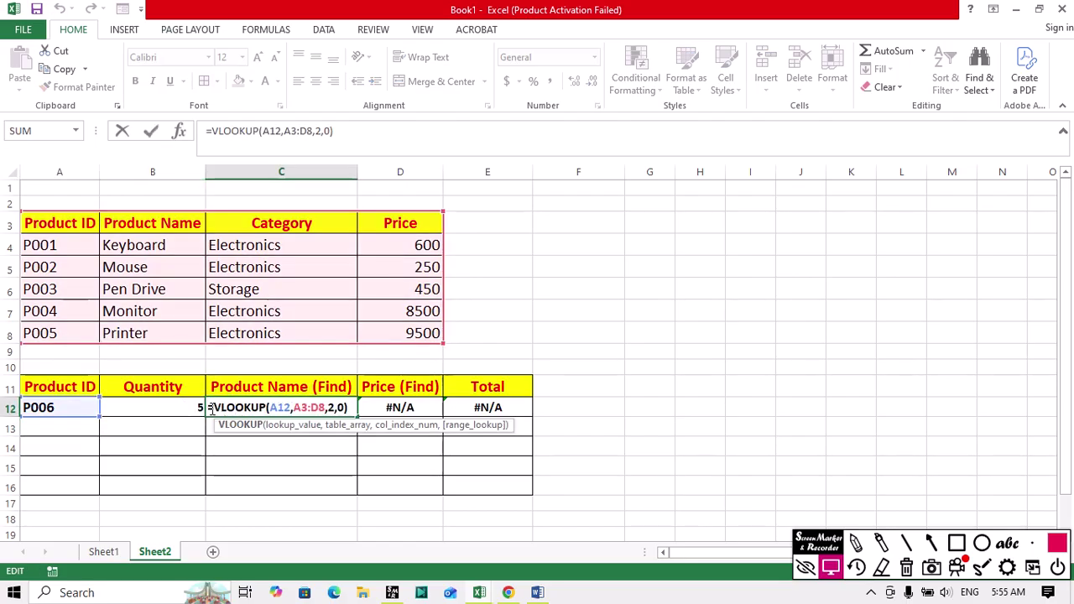
{"action": "left_click", "coordinate": [215, 408]}
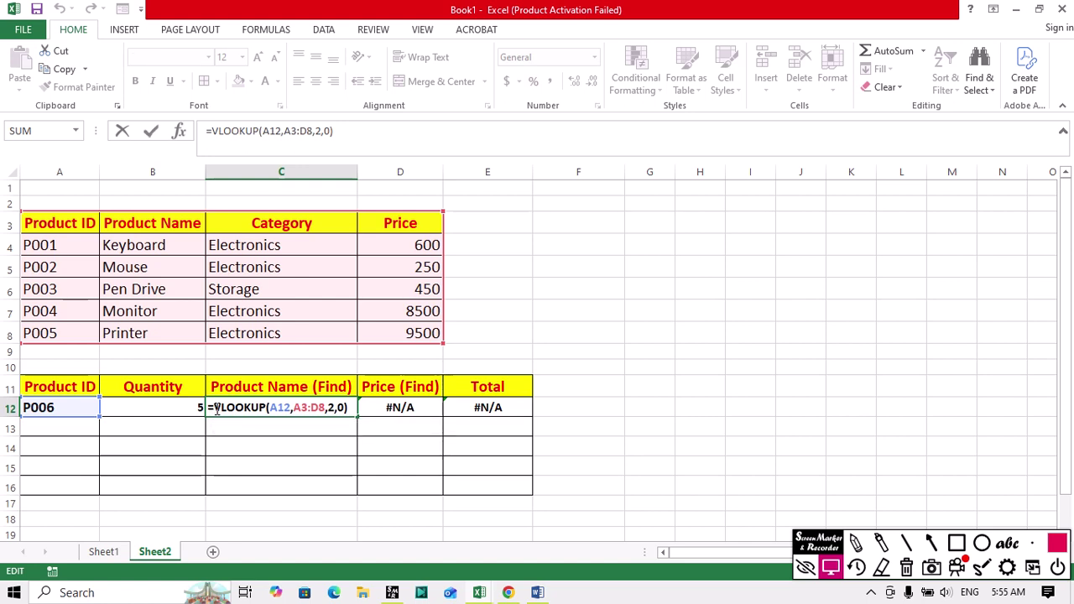
{"action": "type", "text": "if"}
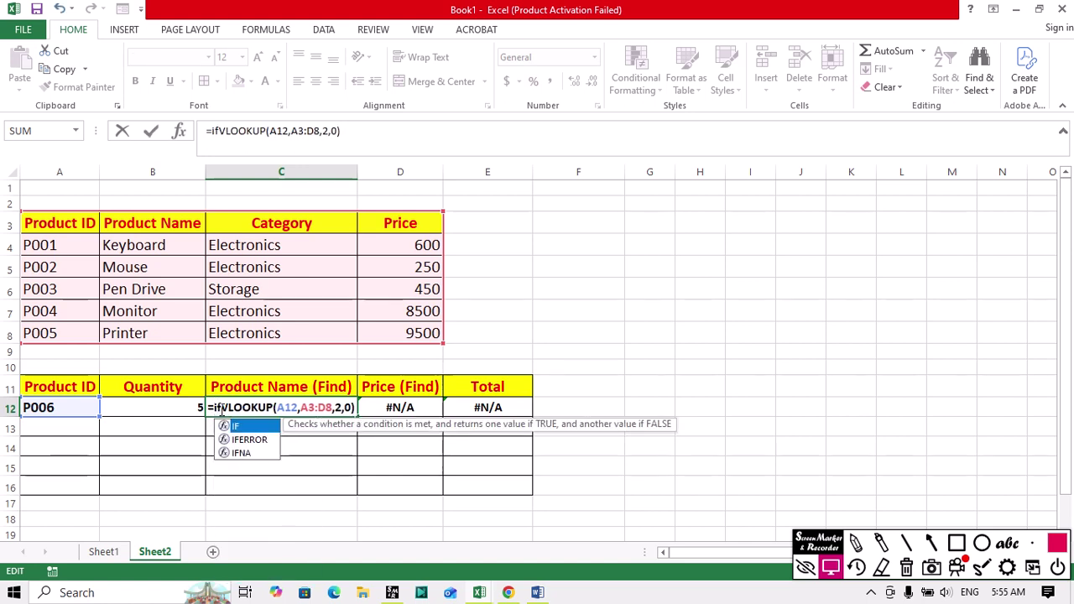
{"action": "double_click", "coordinate": [248, 439]}
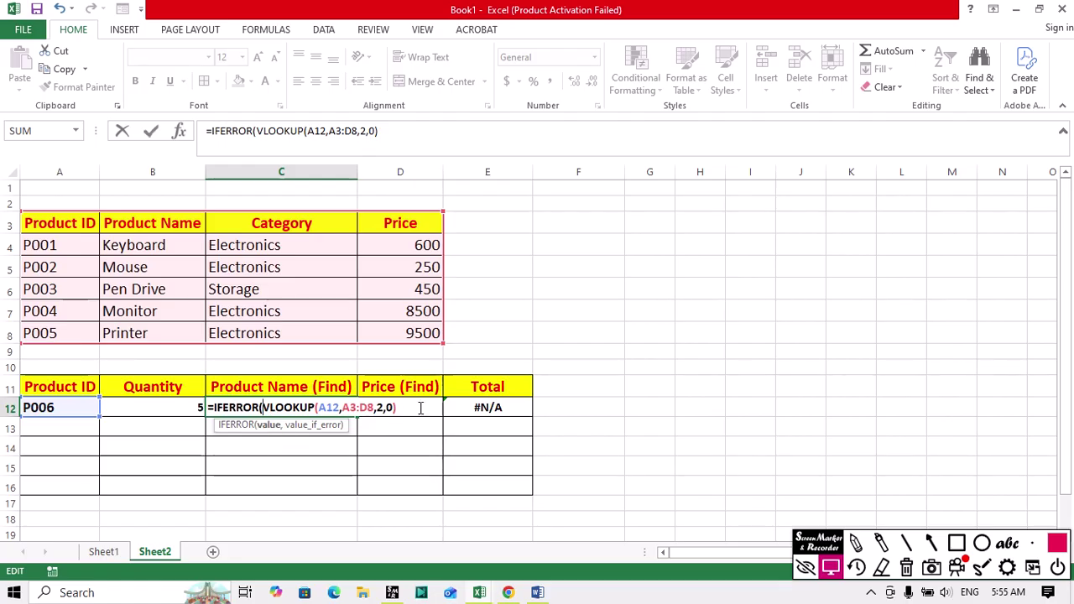
{"action": "type", "text": ","}
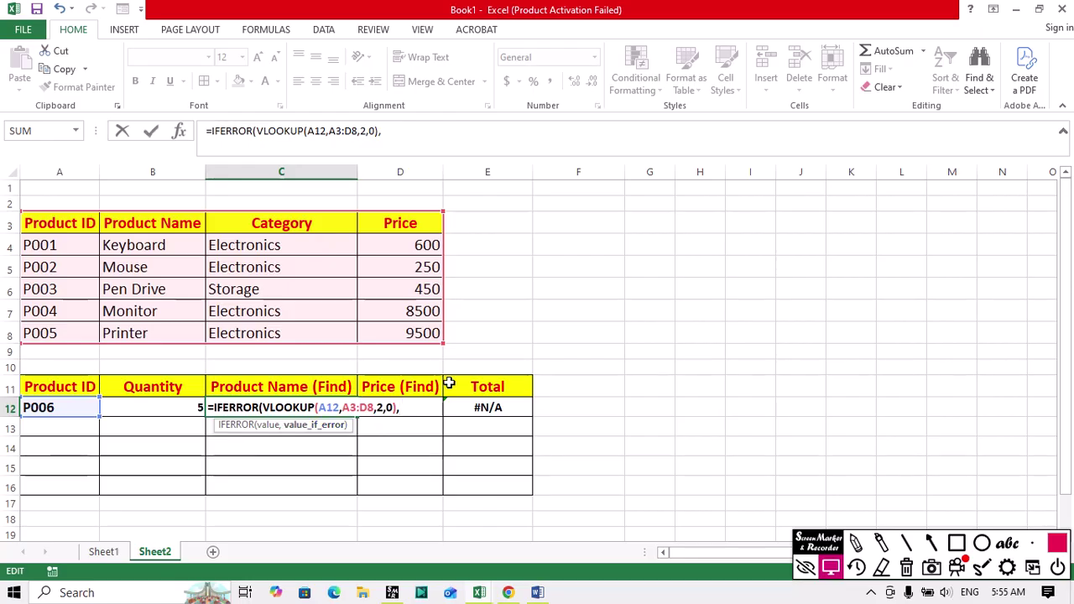
{"action": "type", "text": "\""}
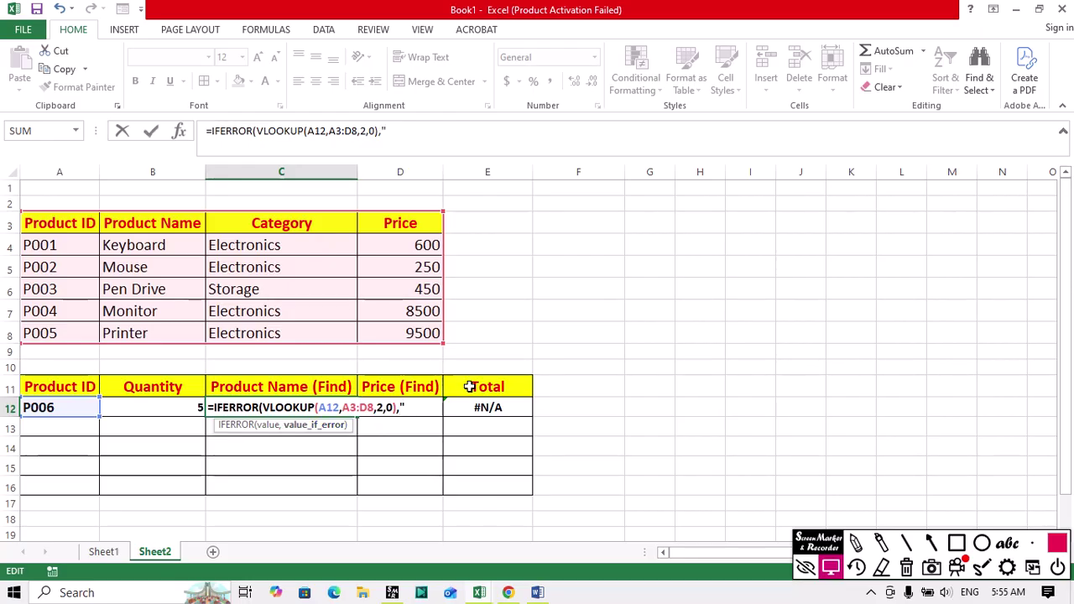
{"action": "type", "text": "Not Found"}
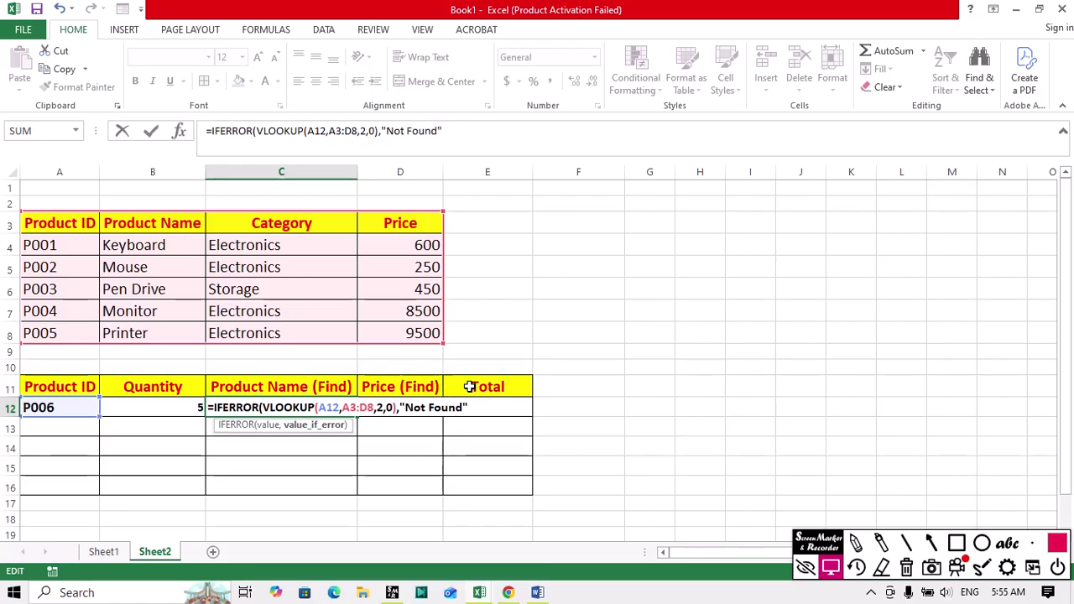
{"action": "type", "text": "\")"}
{"action": "key", "text": "Return"}
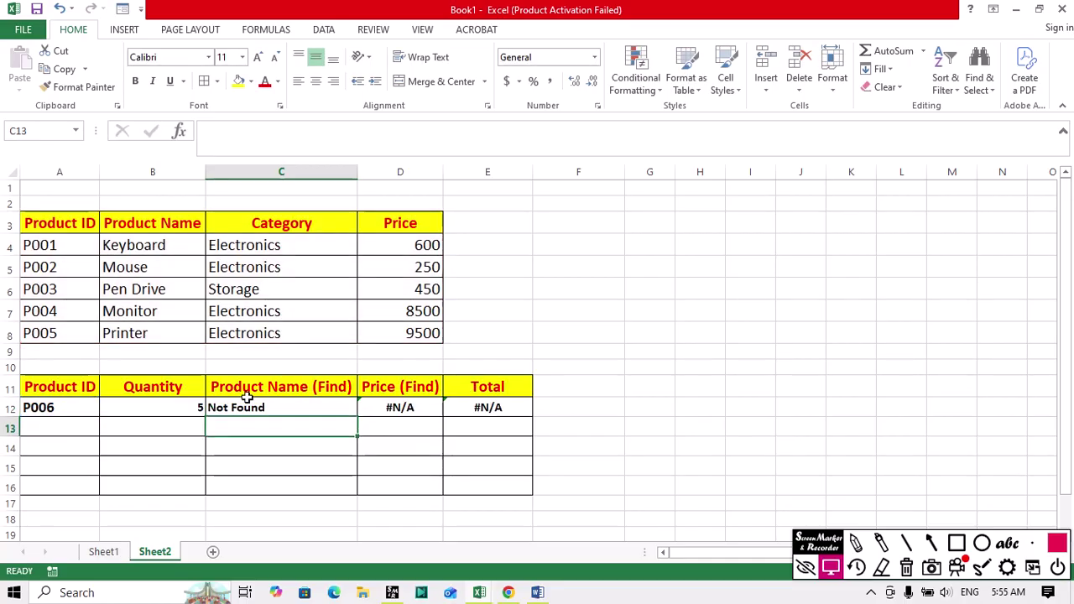
Step: Wrap the price lookup in D12 in IFERROR, making it =IFERROR(VLOOKUP(A12,A3:D8,4,0),"No Record Found"), and widen column D to fit the text
{"action": "double_click", "coordinate": [376, 407]}
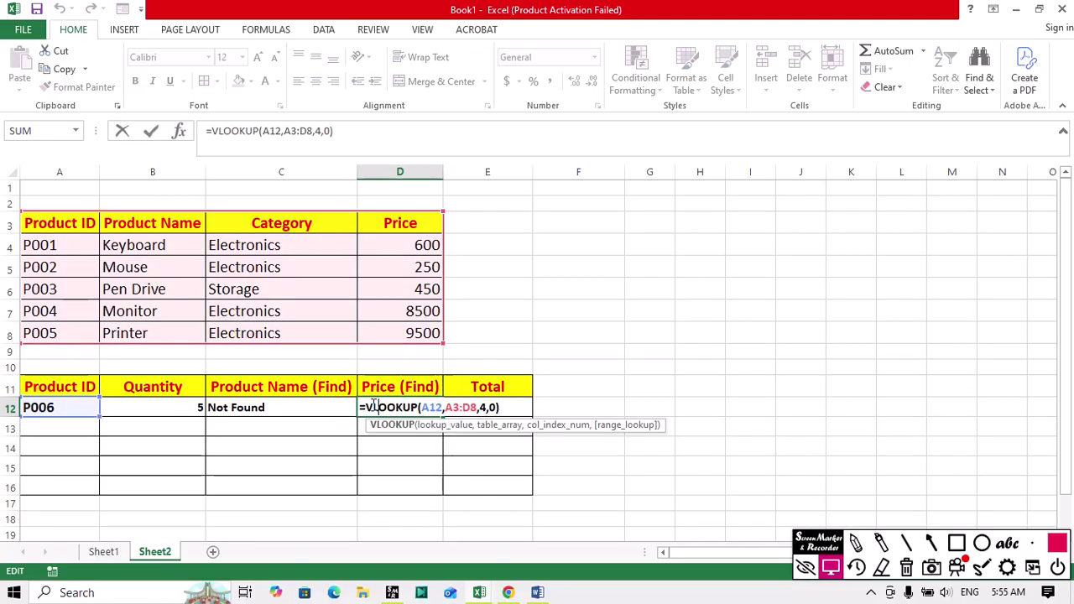
{"action": "left_click", "coordinate": [368, 407]}
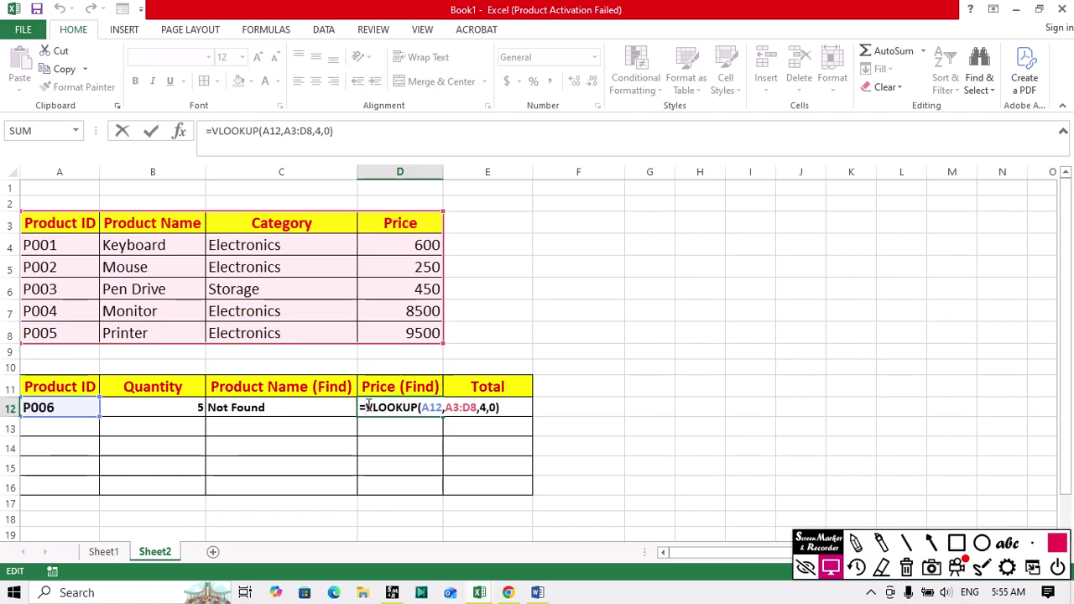
{"action": "type", "text": "if"}
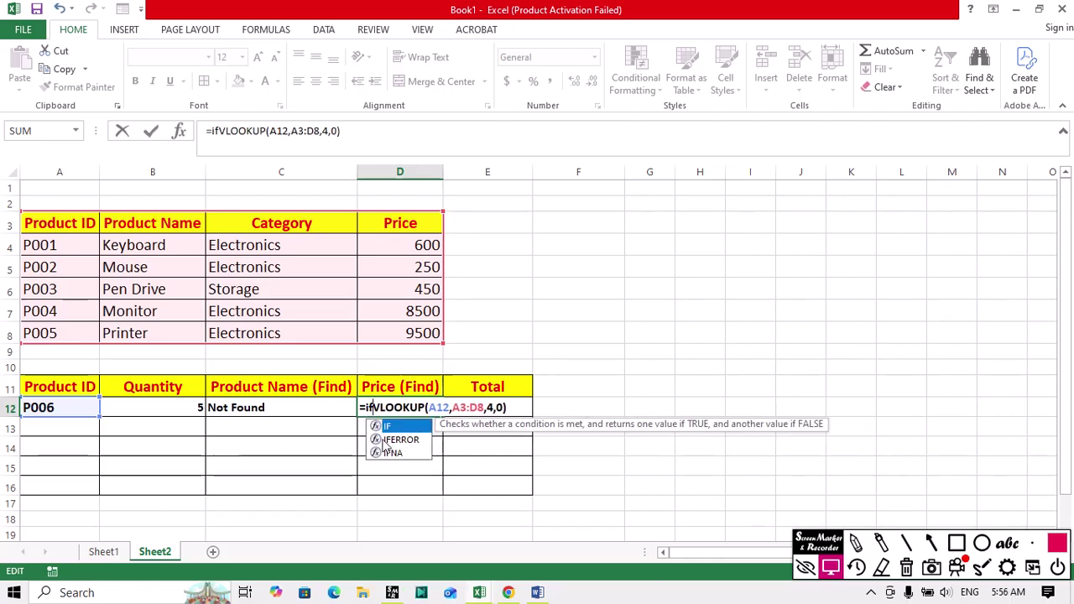
{"action": "double_click", "coordinate": [425, 434]}
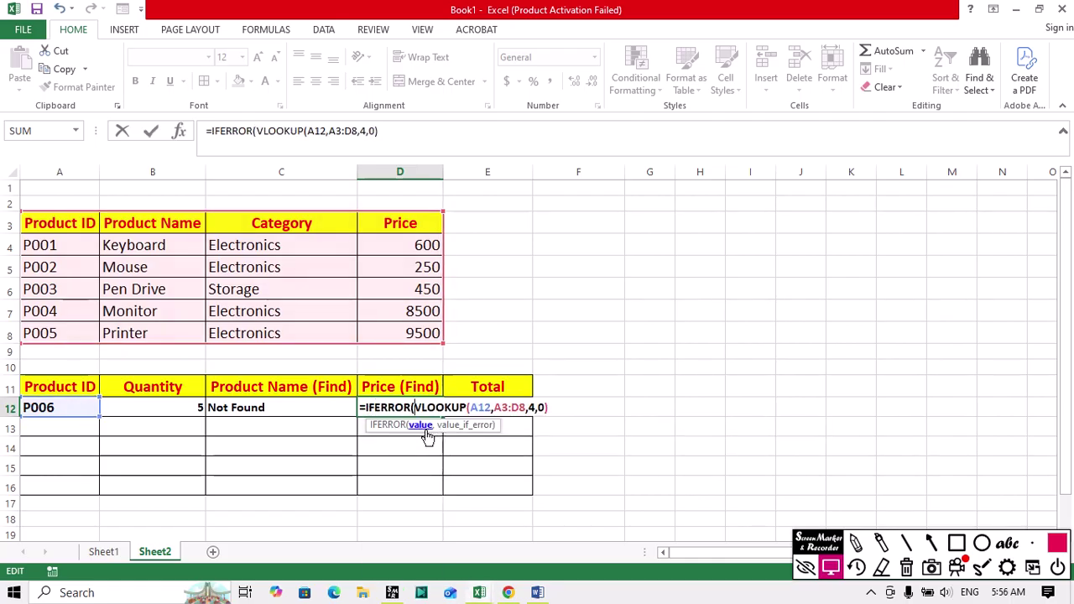
{"action": "left_click", "coordinate": [562, 409]}
{"action": "type", "text": ","}
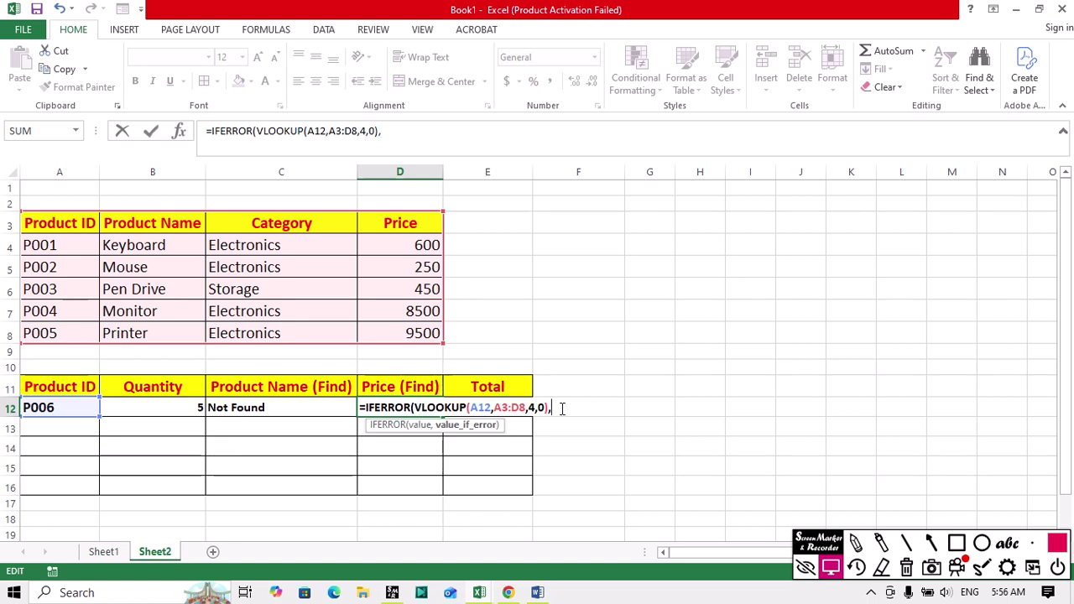
{"action": "type", "text": "\""}
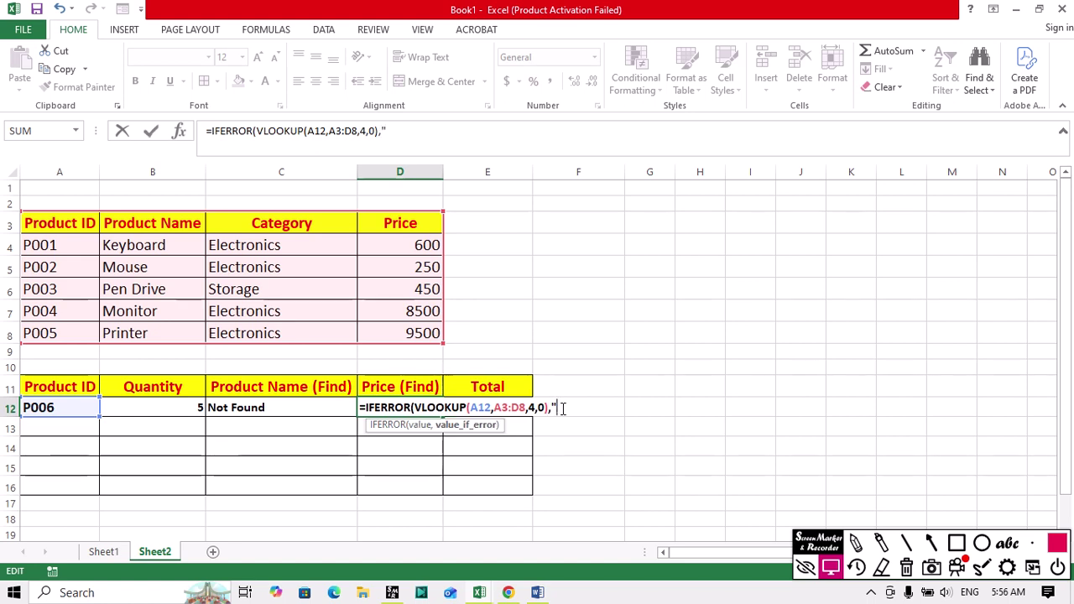
{"action": "type", "text": "No Re"}
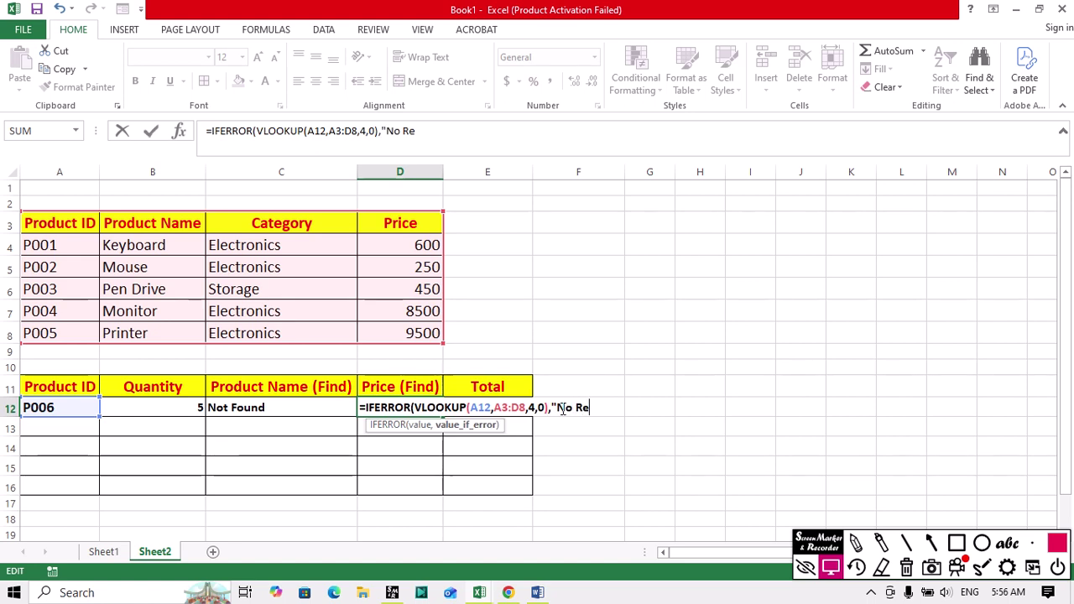
{"action": "type", "text": "cord Fou"}
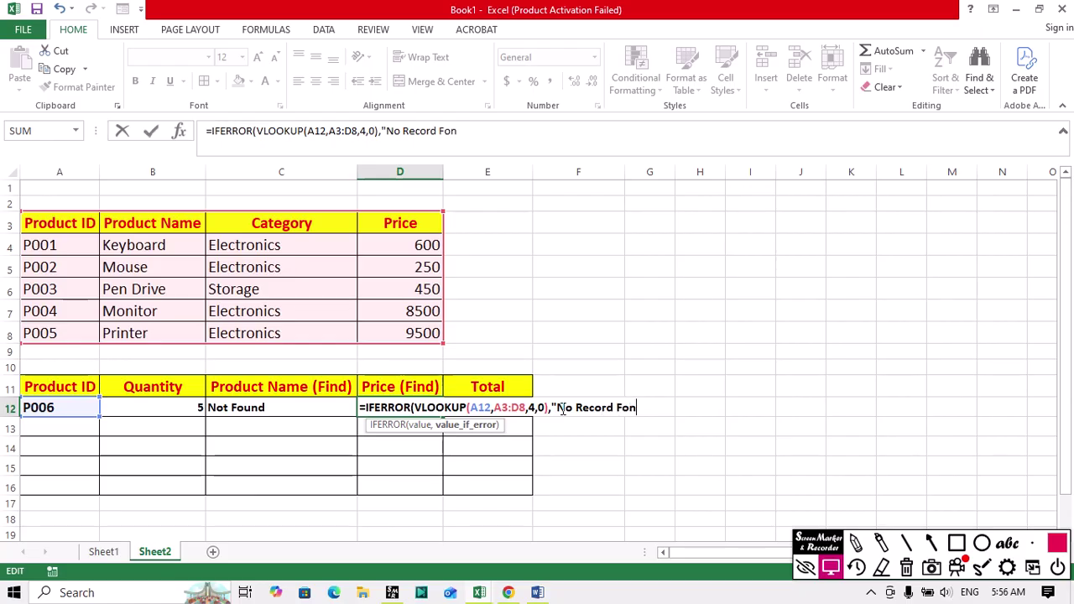
{"action": "key", "text": "BackSpace"}
{"action": "type", "text": "und\")"}
{"action": "key", "text": "Return"}
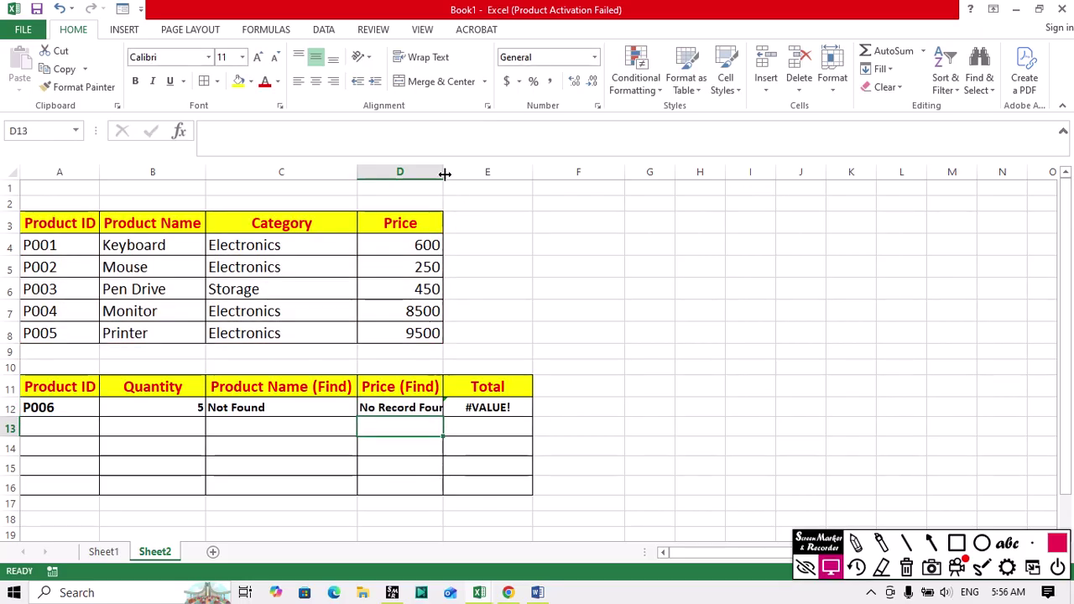
{"action": "left_click_drag", "start_coordinate": [444, 173], "coordinate": [470, 172]}
Step: Wrap the total calculation in E12 in IFERROR, making it =IFERROR(B12*D12,"No Record")
{"action": "double_click", "coordinate": [518, 409]}
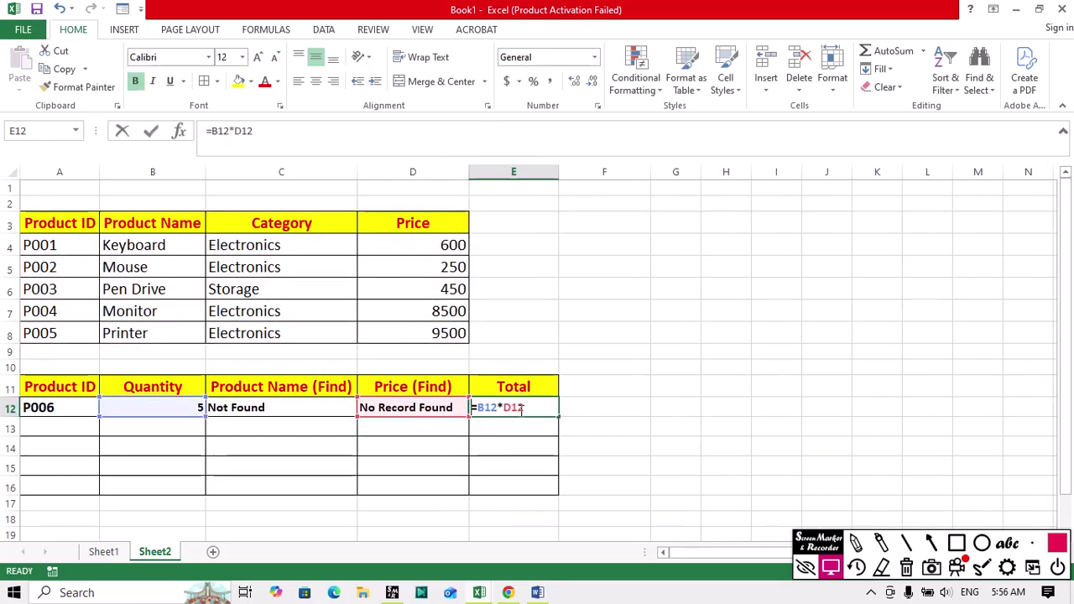
{"action": "double_click", "coordinate": [479, 408]}
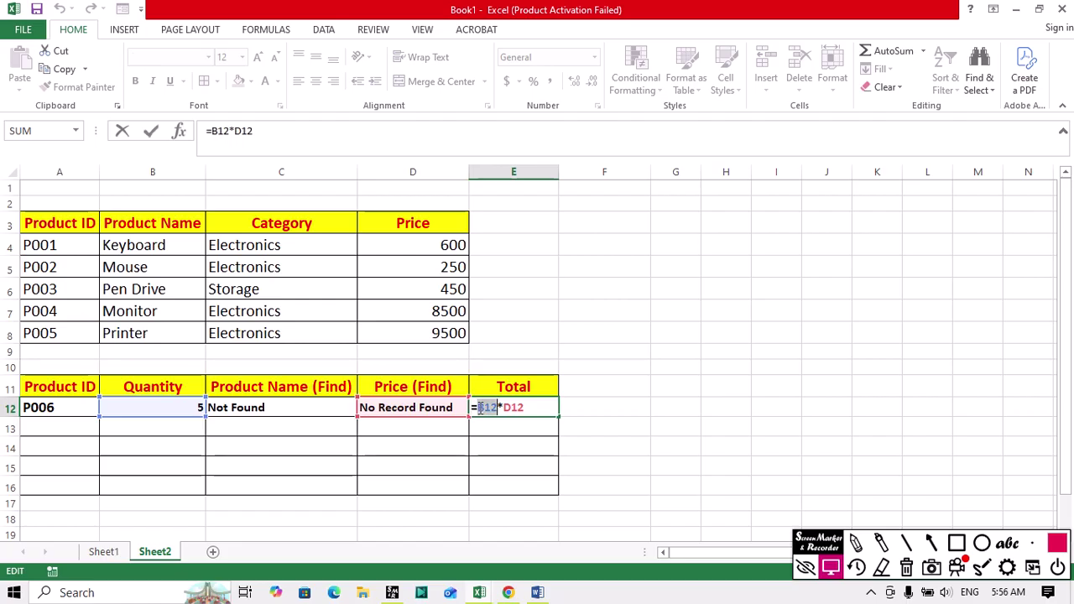
{"action": "left_click", "coordinate": [479, 408]}
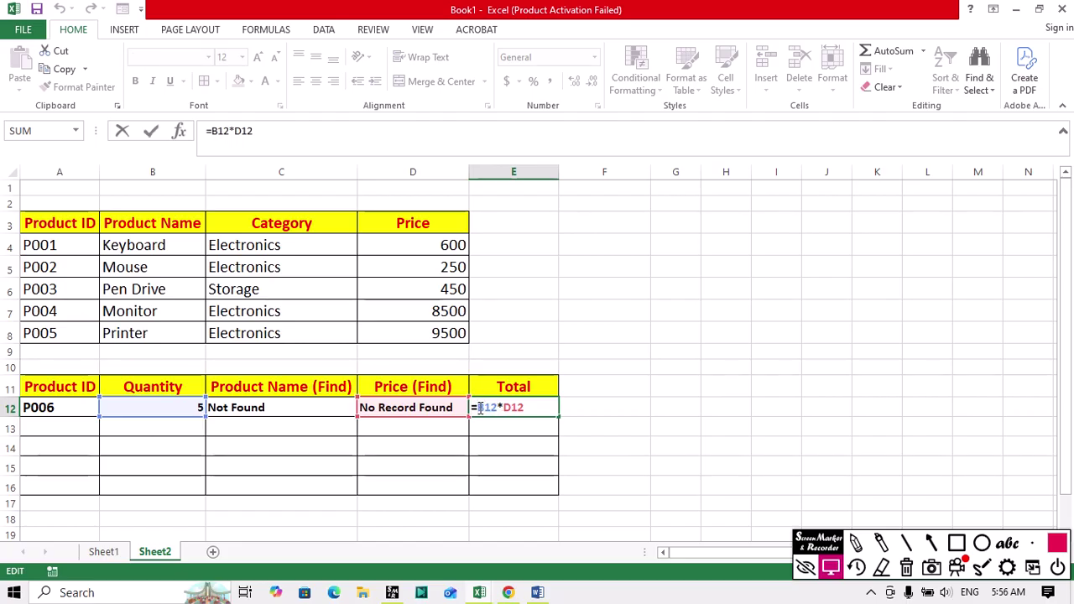
{"action": "type", "text": "if"}
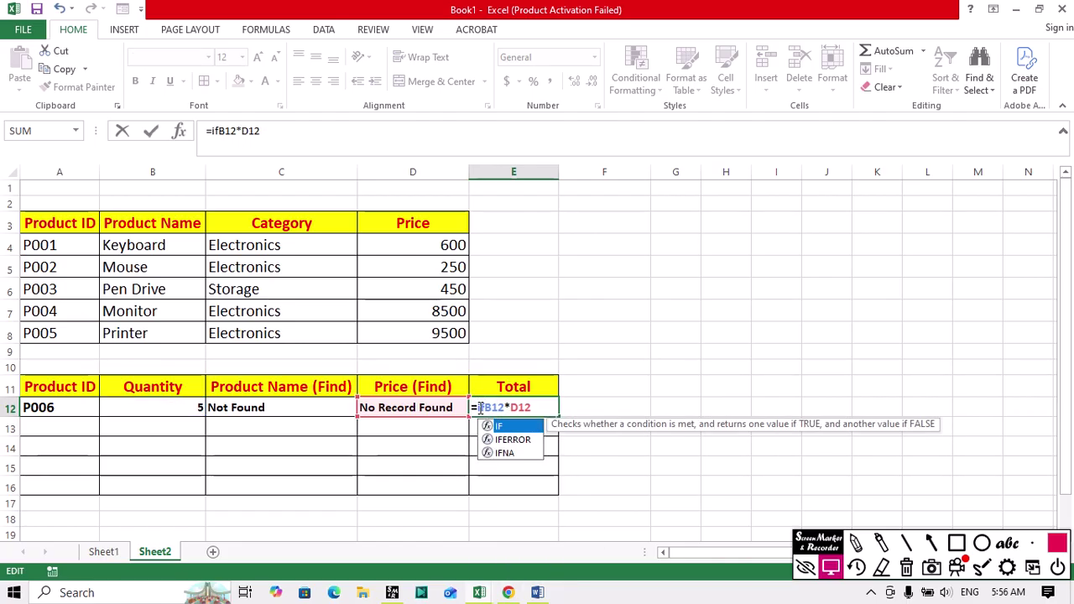
{"action": "double_click", "coordinate": [512, 441]}
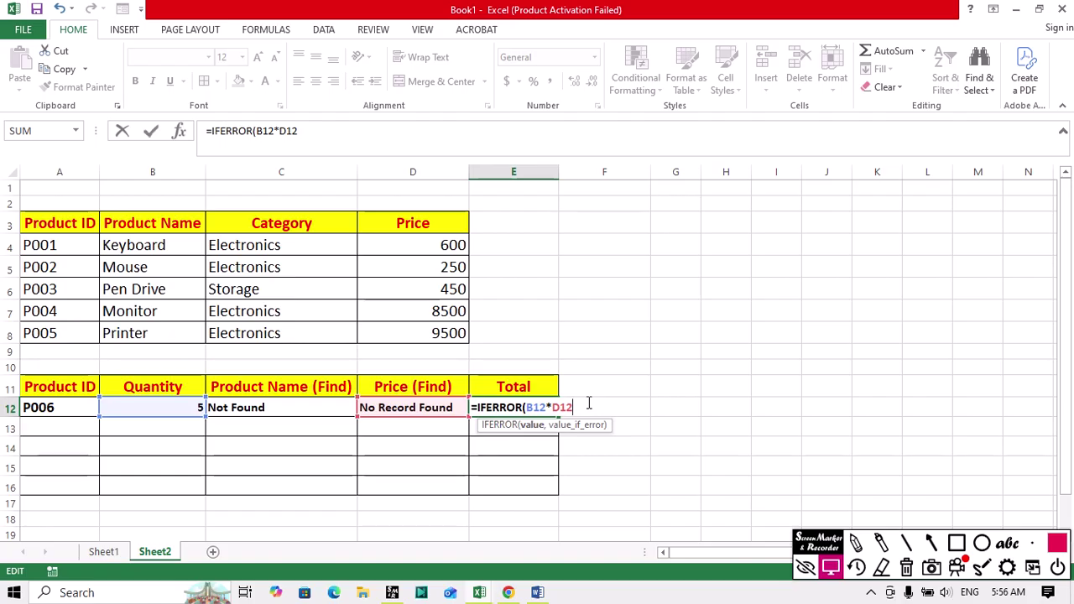
{"action": "type", "text": ",\""}
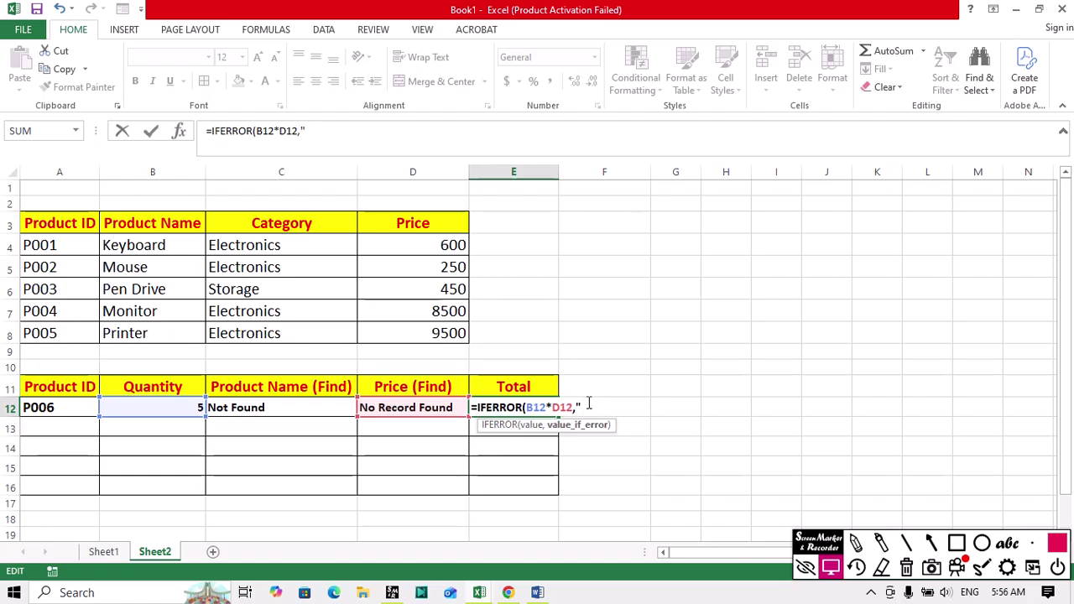
{"action": "type", "text": "No Record\")"}
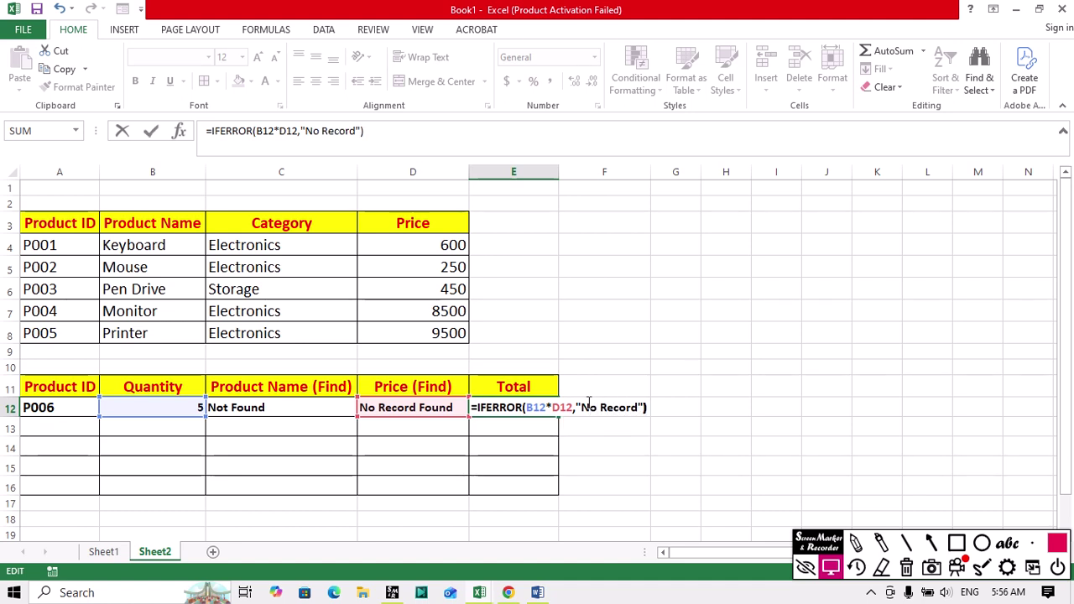
{"action": "key", "text": "Return"}
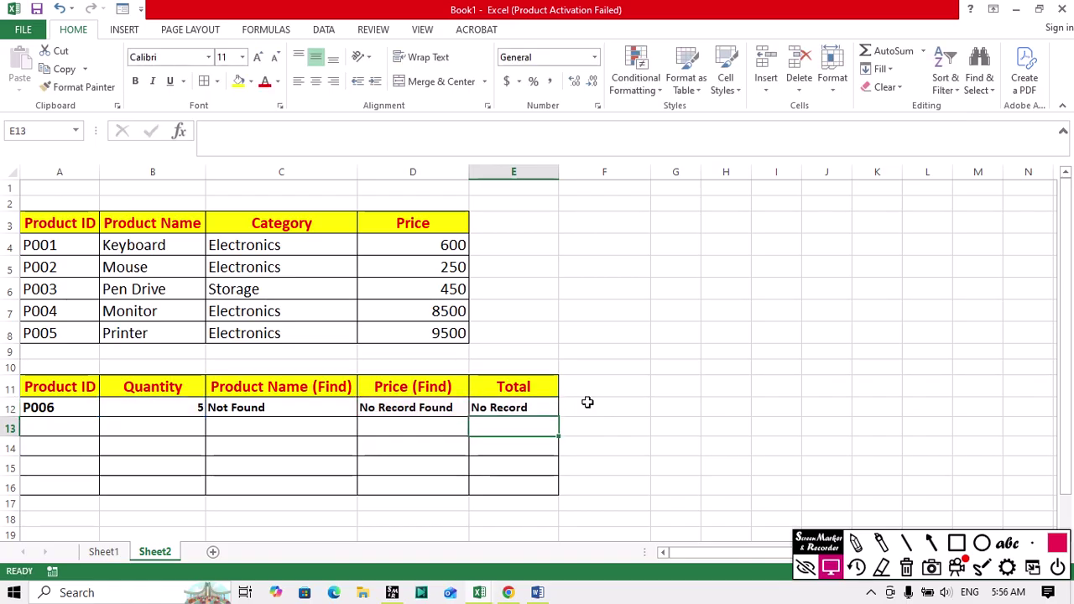
Step: Review the IFERROR formulas in C12 and D12, and test the row with product ID P004 in A12
{"action": "left_click", "coordinate": [235, 408]}
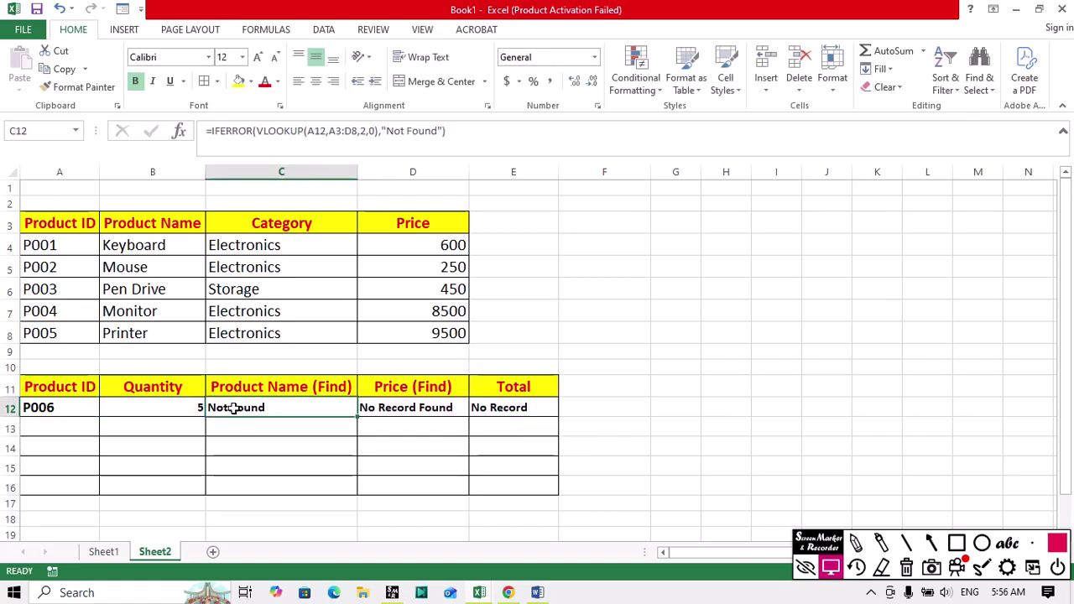
{"action": "left_click", "coordinate": [389, 410]}
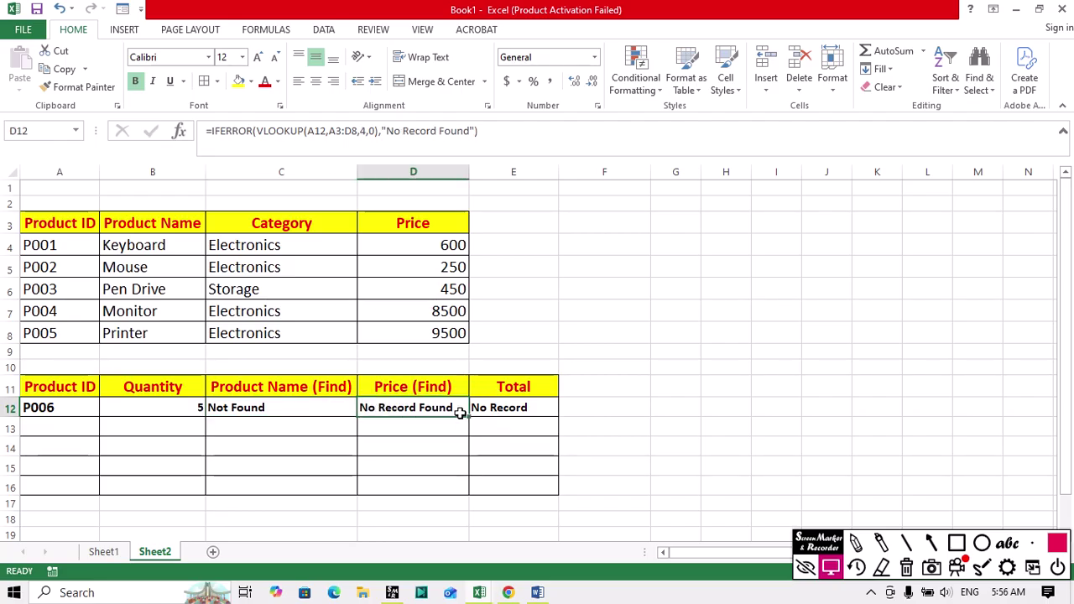
{"action": "double_click", "coordinate": [60, 406]}
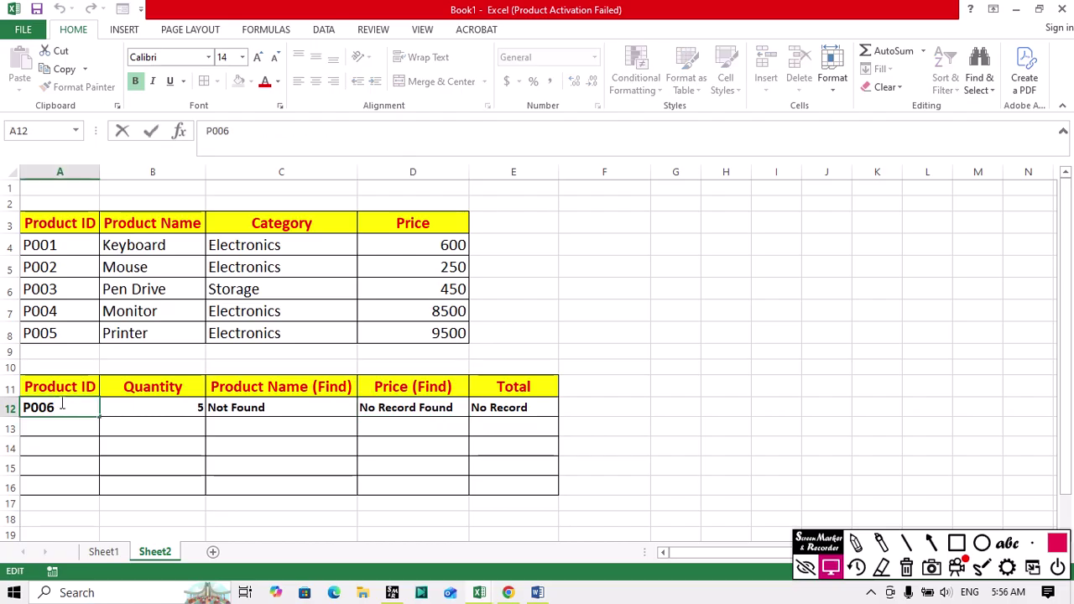
{"action": "key", "text": "BackSpace"}
{"action": "type", "text": "4"}
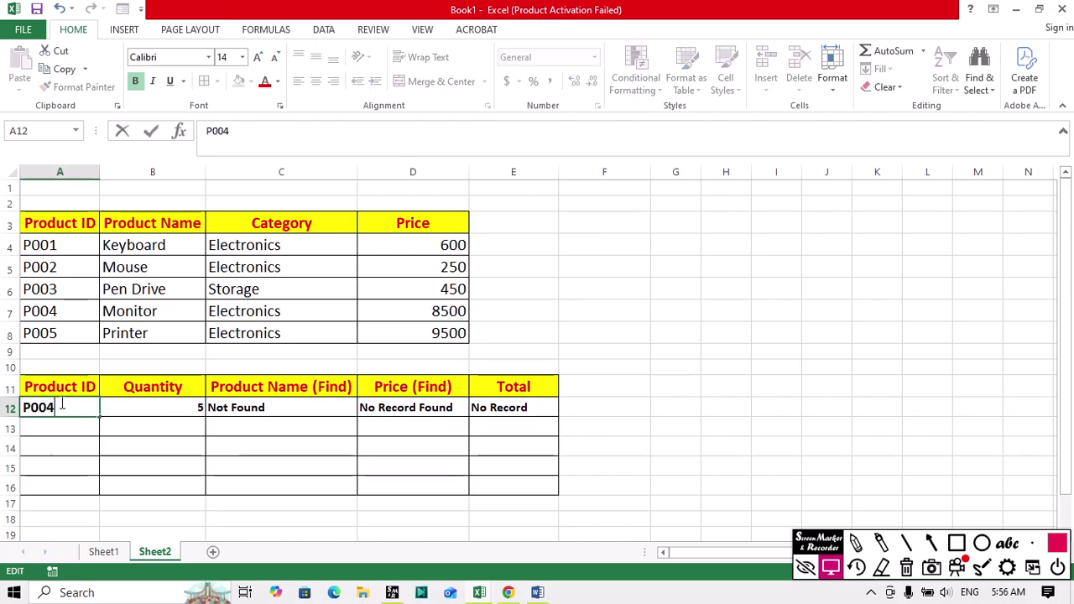
{"action": "key", "text": "Return"}
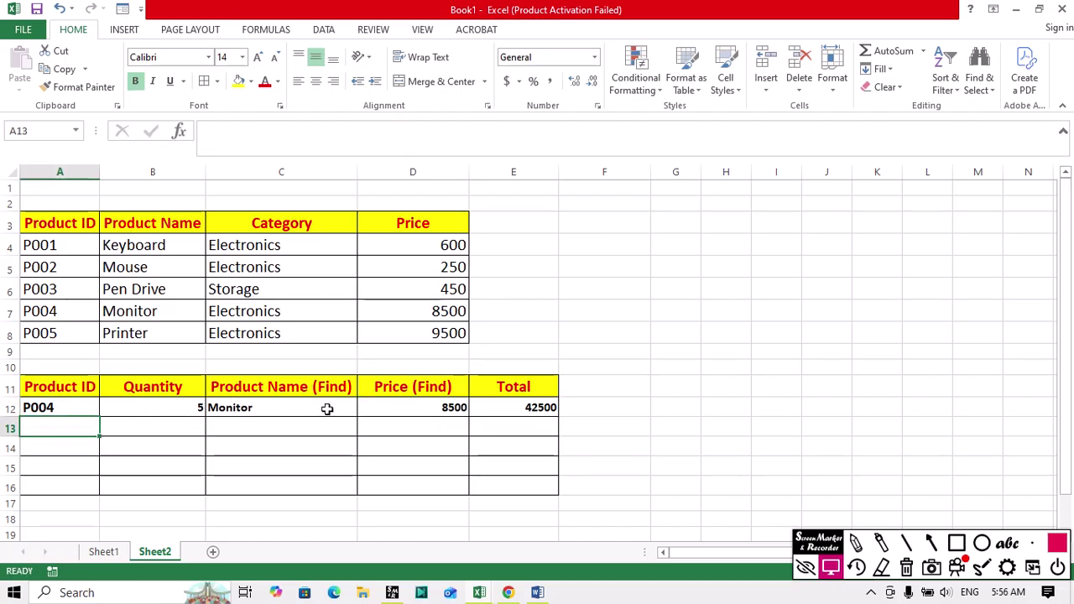
Step: Test the lookup row with another listed product by changing A12 to P001
{"action": "double_click", "coordinate": [79, 406]}
{"action": "key", "text": "BackSpace"}
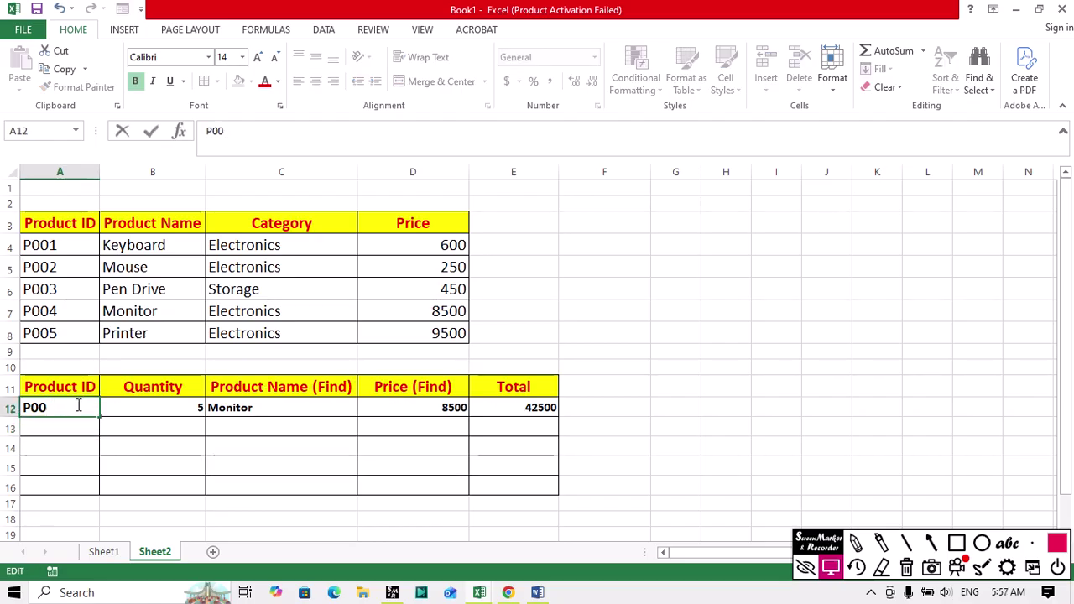
{"action": "type", "text": "1"}
{"action": "key", "text": "Return"}
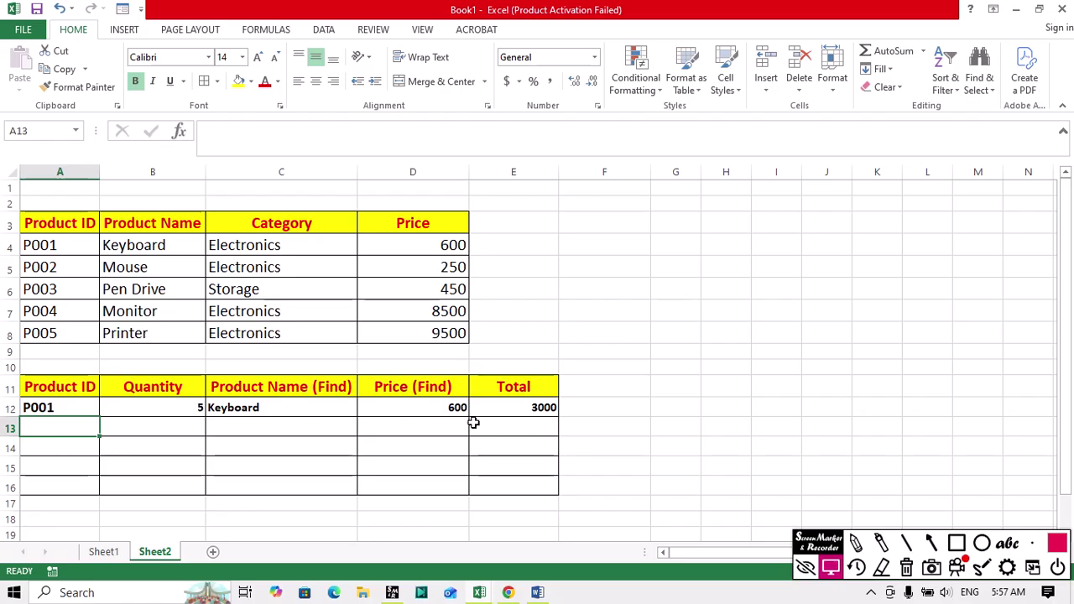
Step: Test the error handling by changing A12 to P008, an ID missing from the product list
{"action": "double_click", "coordinate": [55, 407]}
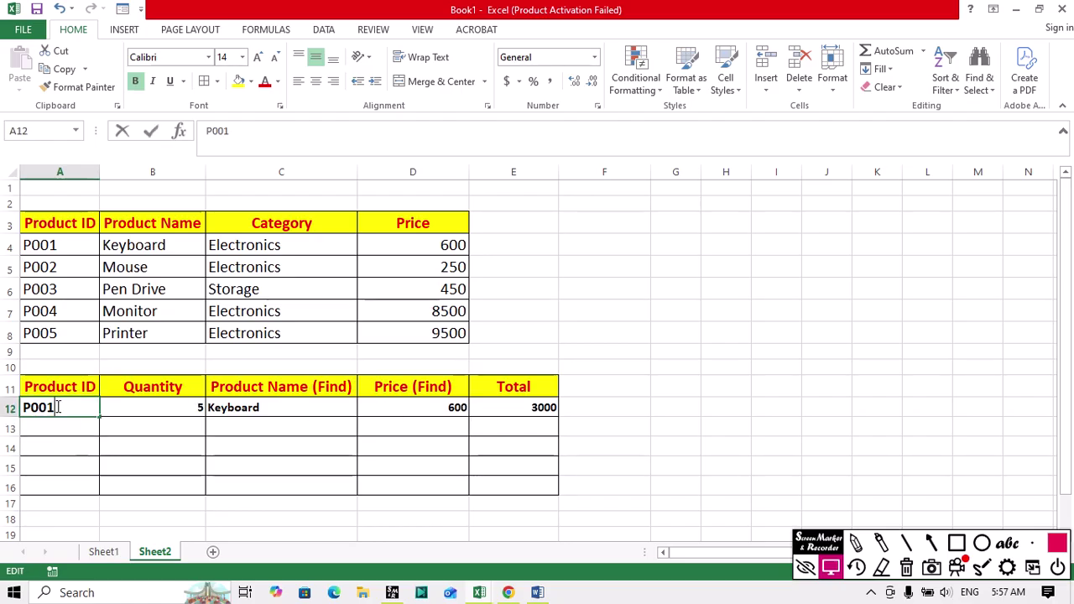
{"action": "key", "text": "BackSpace"}
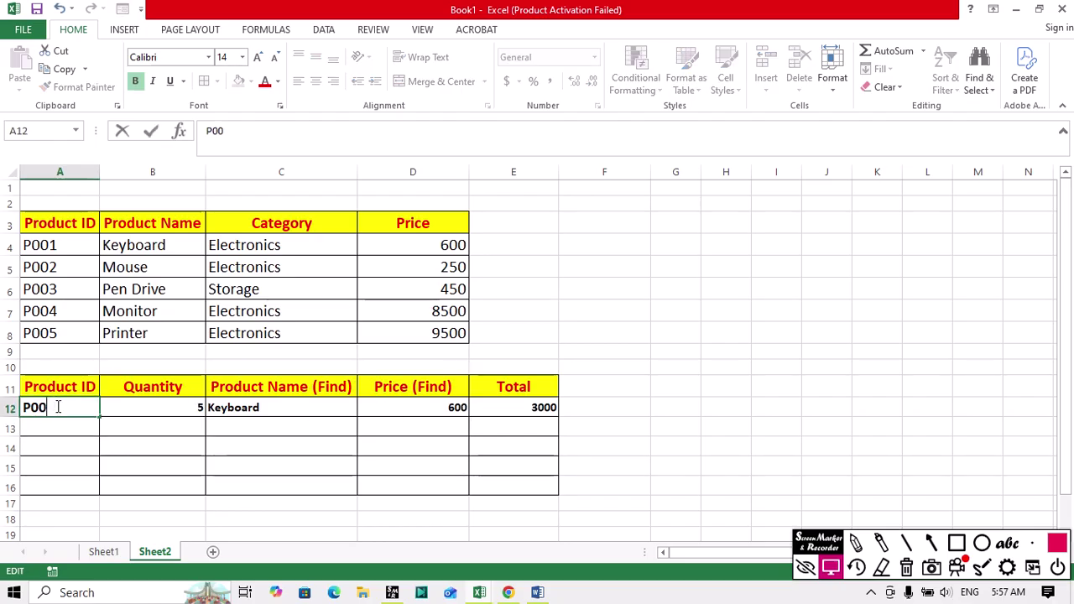
{"action": "type", "text": "8"}
{"action": "key", "text": "Return"}
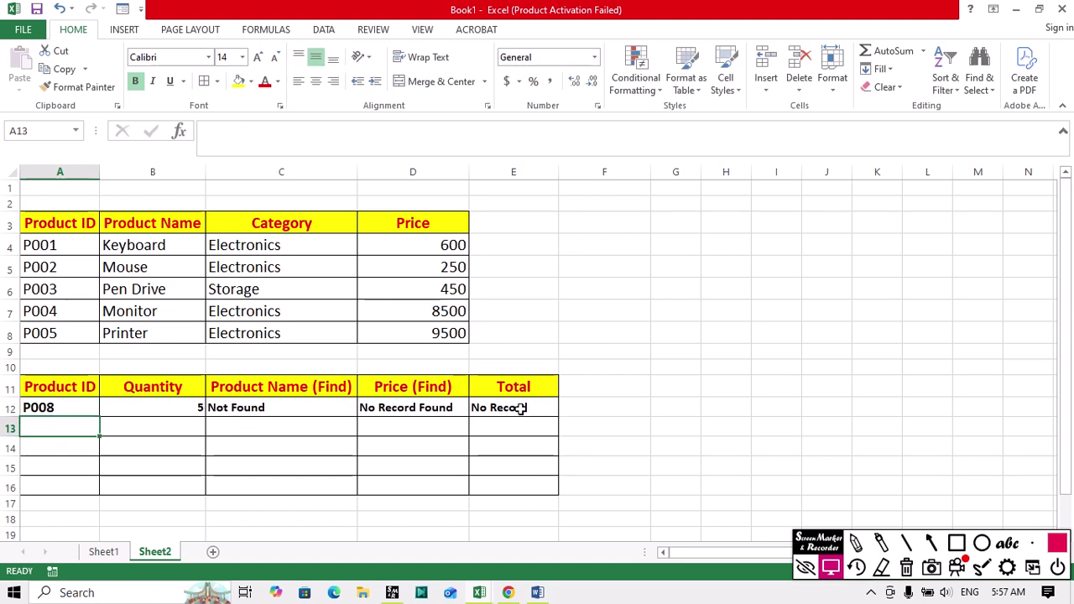
Step: Set the product ID in A12 back to P001
{"action": "left_click", "coordinate": [76, 406]}
{"action": "double_click", "coordinate": [75, 405]}
{"action": "key", "text": "BackSpace"}
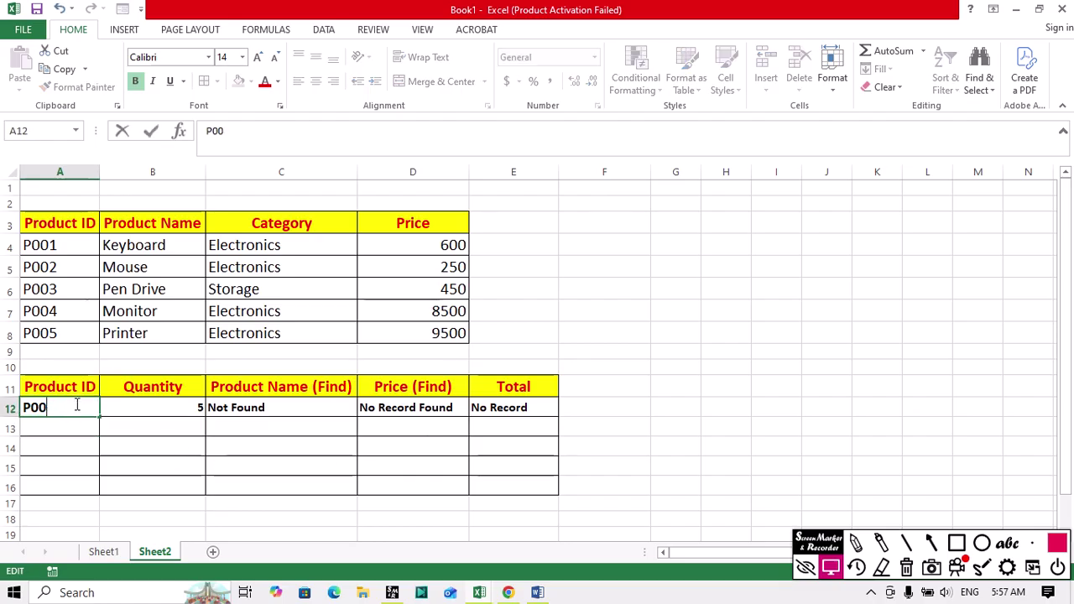
{"action": "type", "text": "1"}
{"action": "key", "text": "Return"}
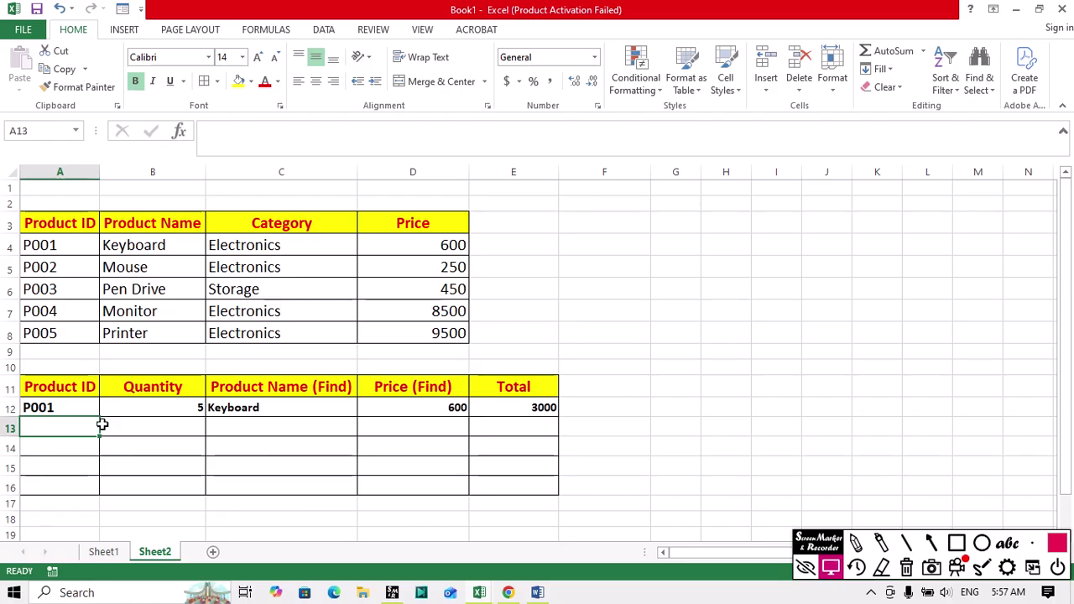
Step: Fill the product IDs down A12:A16 as P001 to P005, and copy the C12:E12 formulas down to row 16
{"action": "left_click", "coordinate": [59, 408]}
{"action": "left_click_drag", "start_coordinate": [100, 417], "coordinate": [108, 495]}
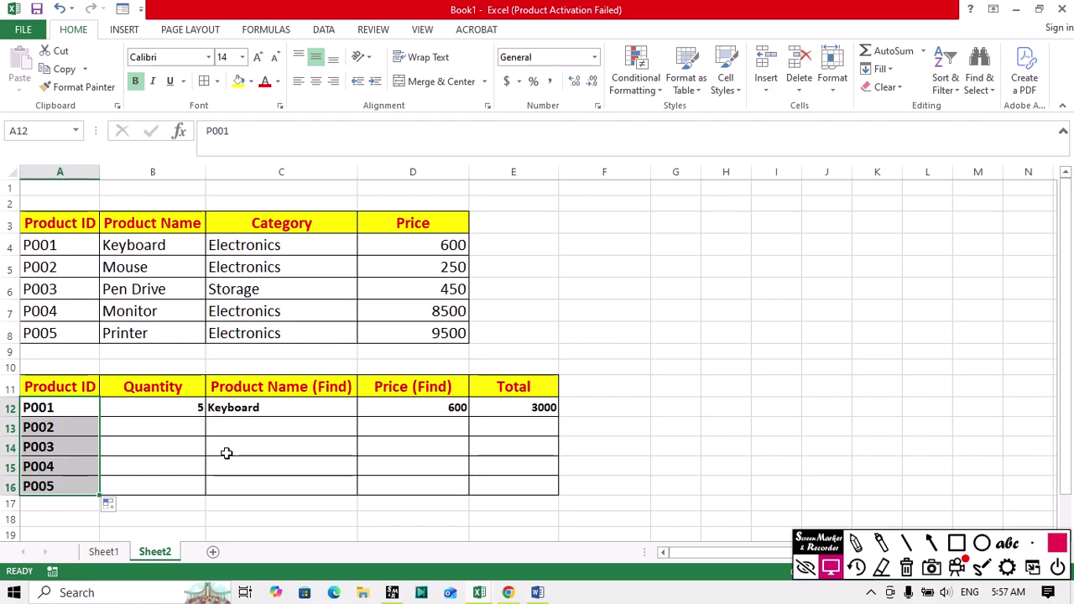
{"action": "left_click_drag", "start_coordinate": [285, 408], "coordinate": [568, 498]}
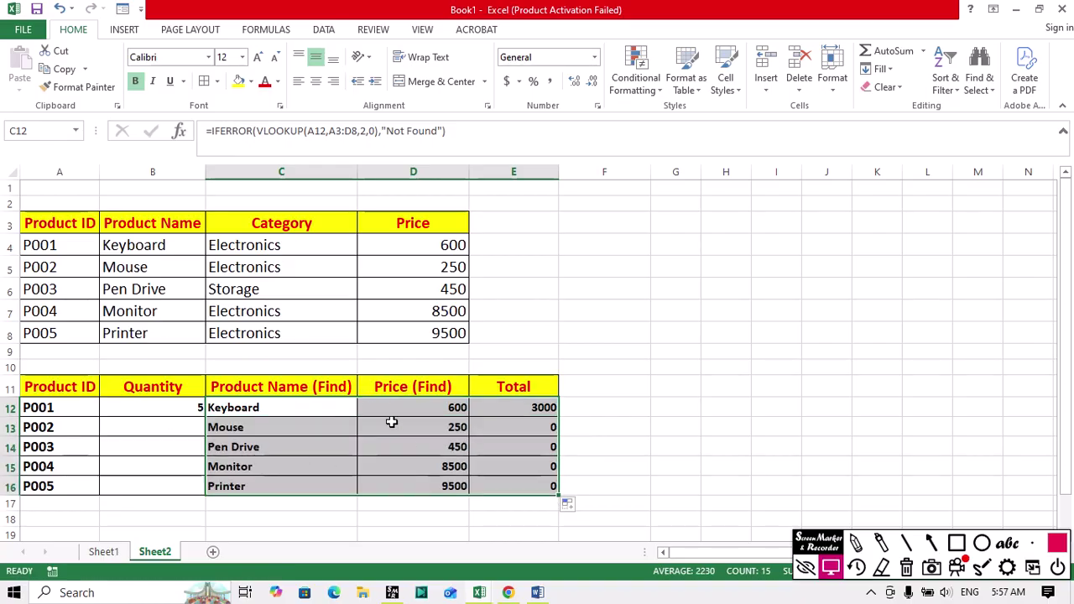
{"action": "left_click", "coordinate": [212, 522]}
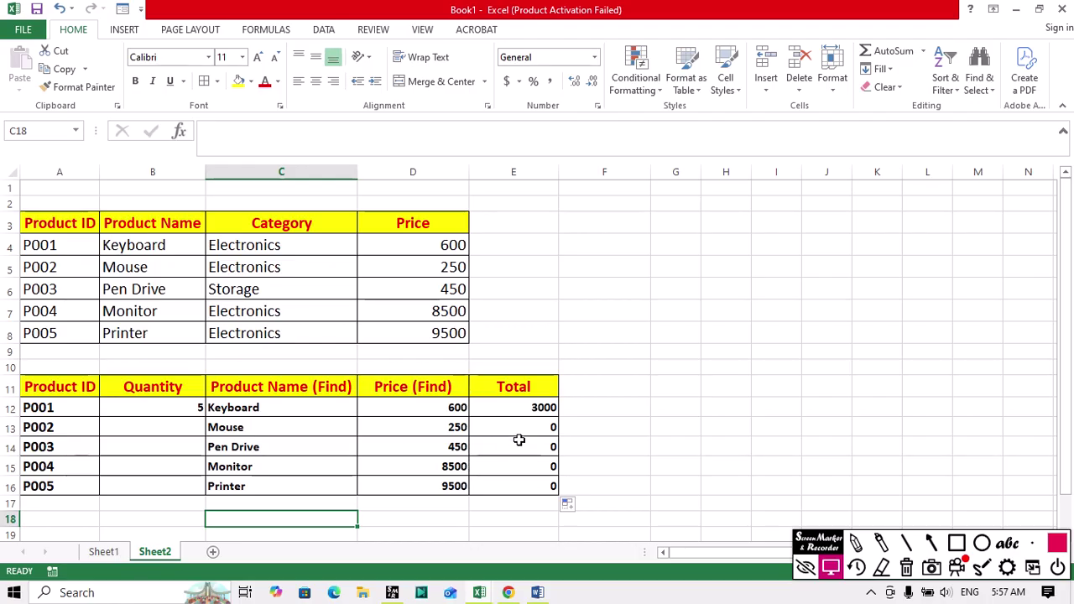
Step: Enter the quantities 10, 5, 3 and 4 for products P002 to P005 in B13:B16
{"action": "left_click", "coordinate": [172, 429]}
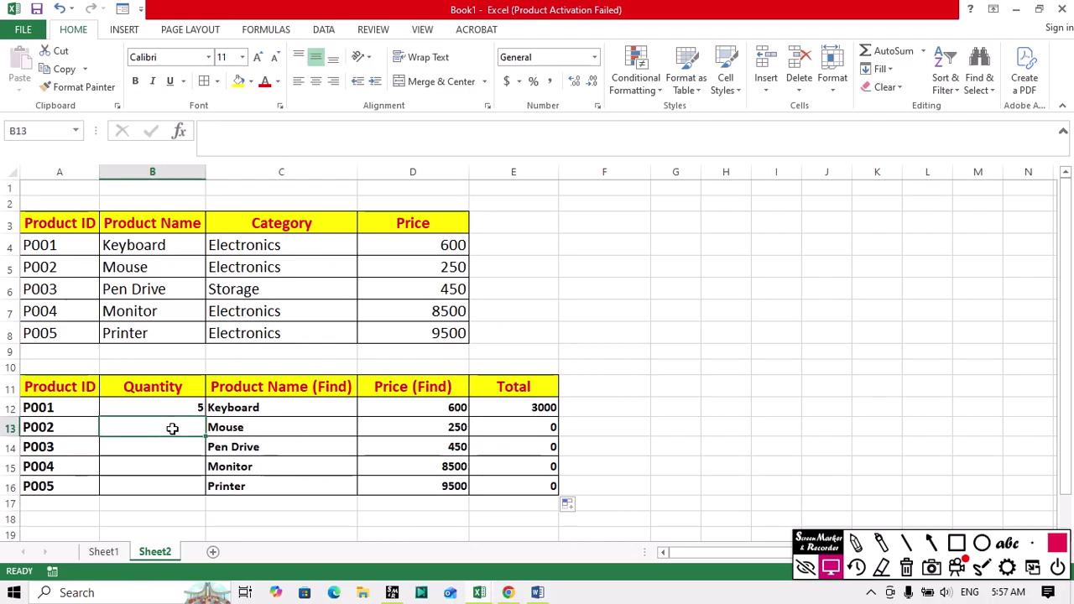
{"action": "type", "text": "10"}
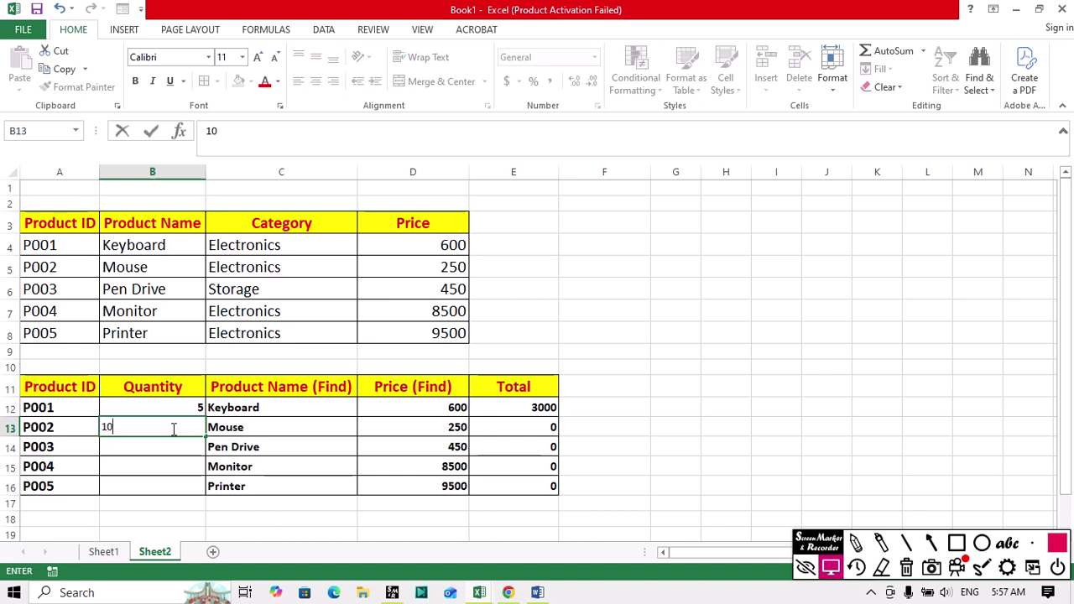
{"action": "key", "text": "Return"}
{"action": "type", "text": "5"}
{"action": "key", "text": "Return"}
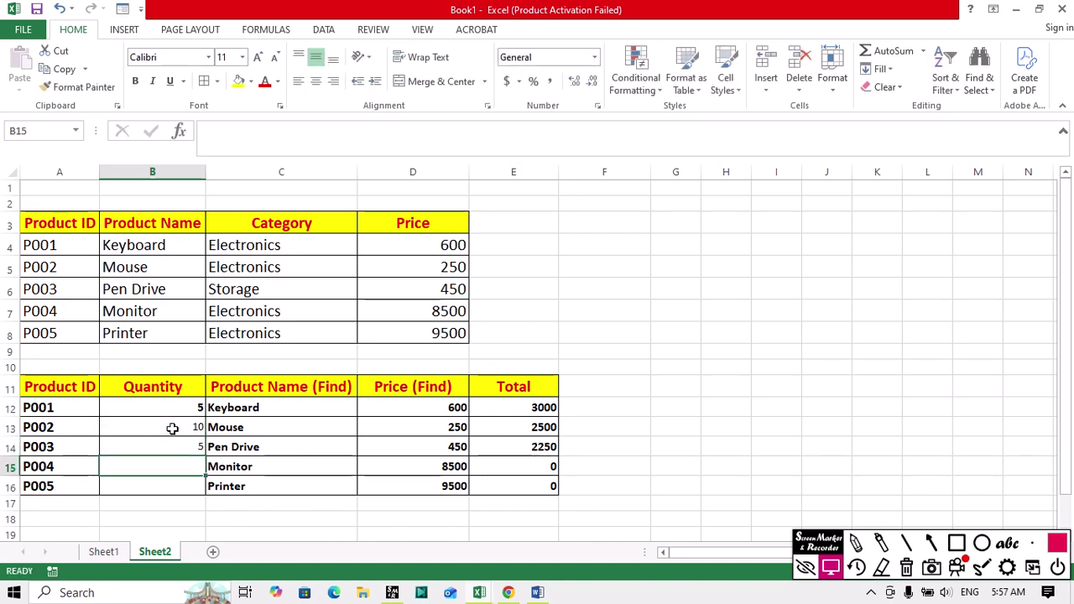
{"action": "type", "text": "3"}
{"action": "key", "text": "Return"}
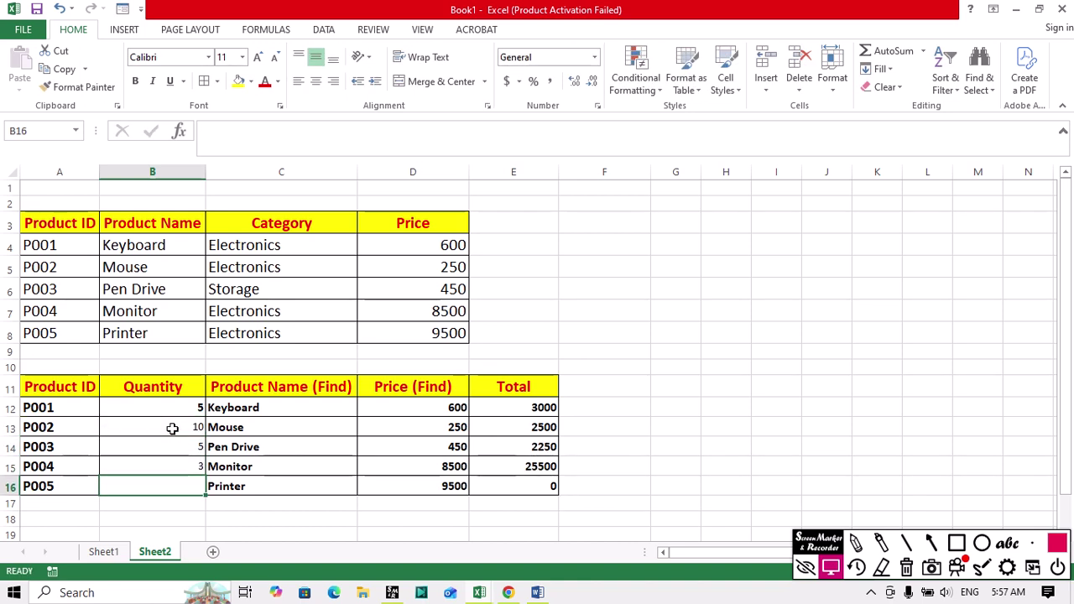
{"action": "type", "text": "4"}
{"action": "key", "text": "Return"}
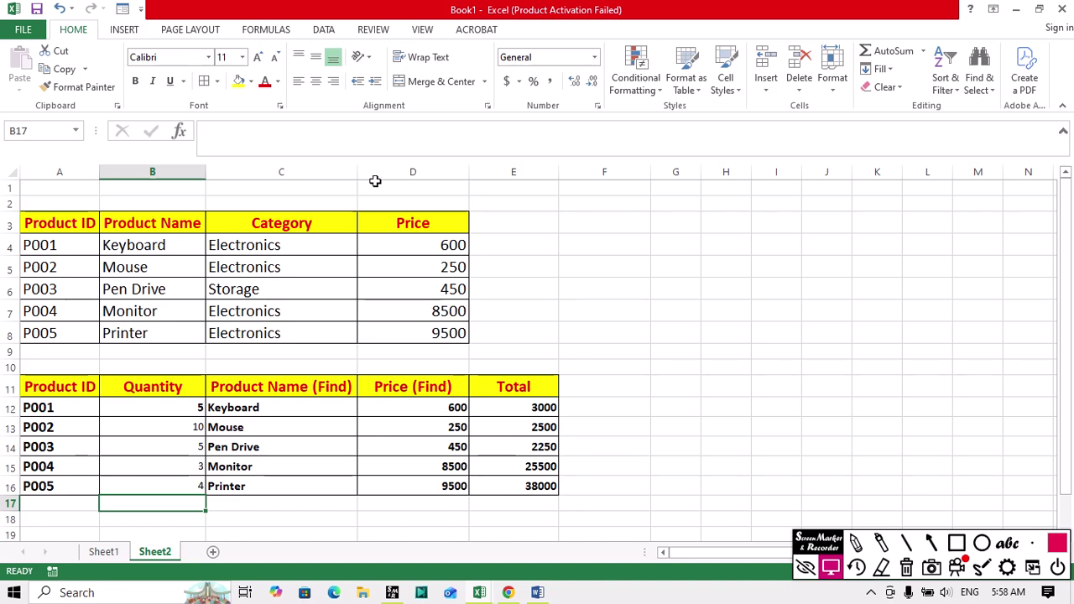
{"action": "left_click", "coordinate": [957, 568]}
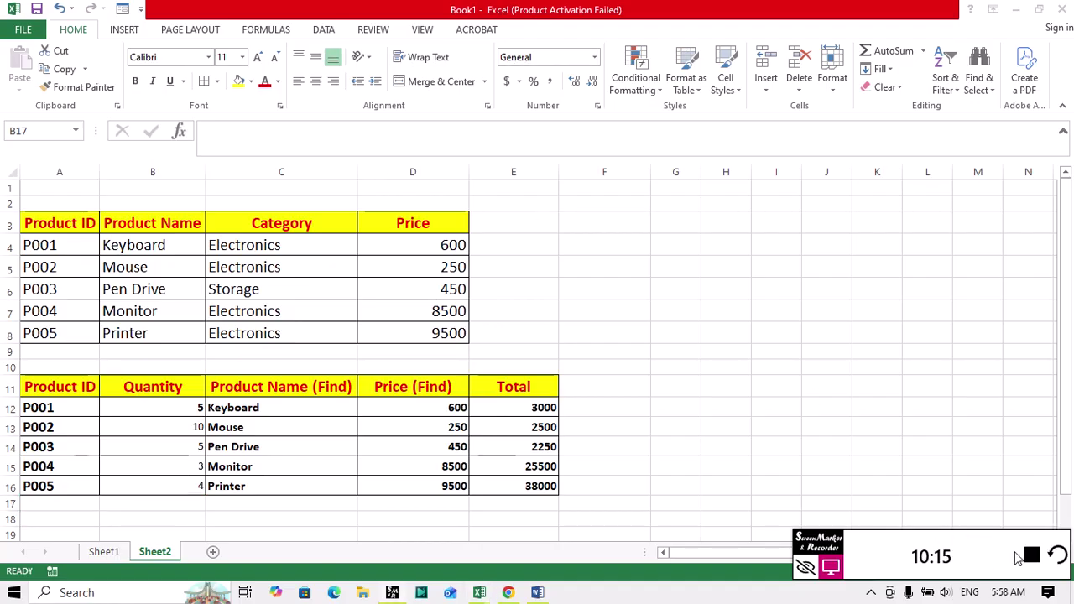